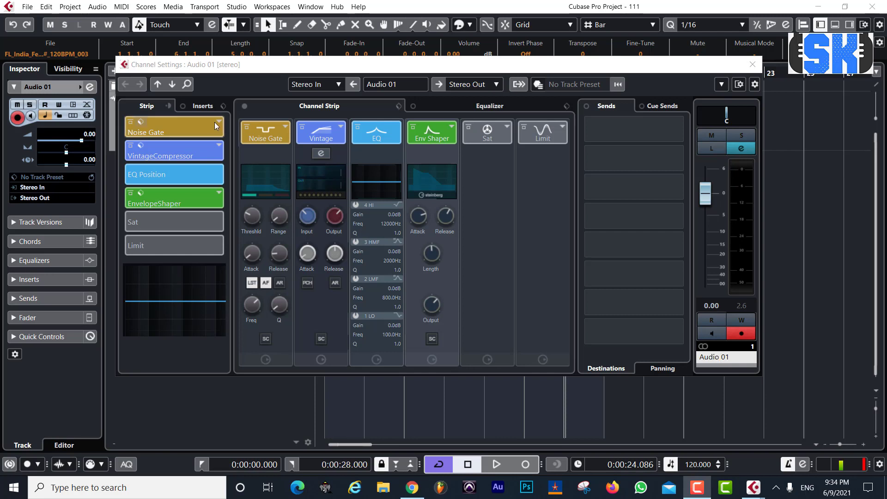
Boost equalizer band 3 of Audio 01 by about 4.5 dB around 3522 Hz and return to the channel strip modules
left_click(202, 107)
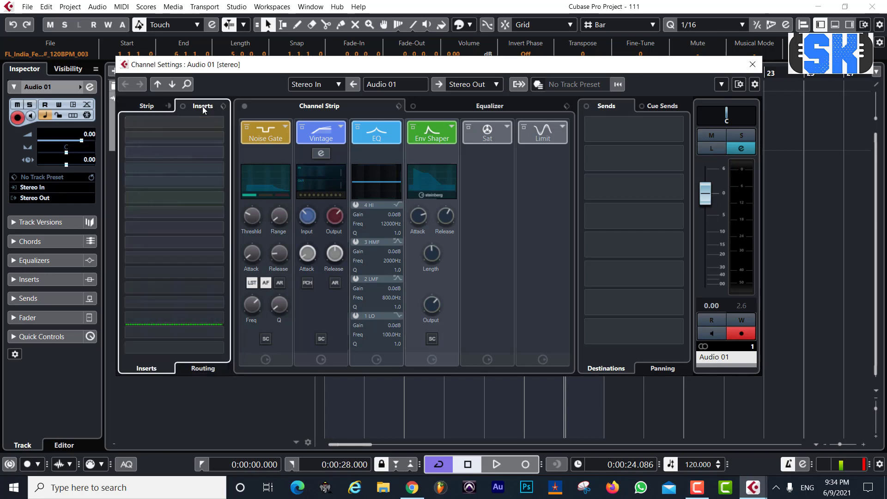
left_click(147, 106)
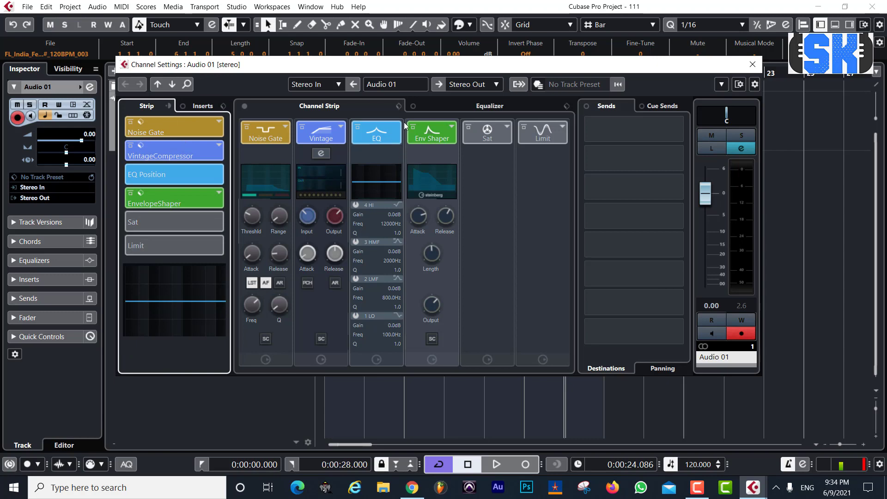
left_click(463, 105)
left_click_drag(461, 201, 480, 188)
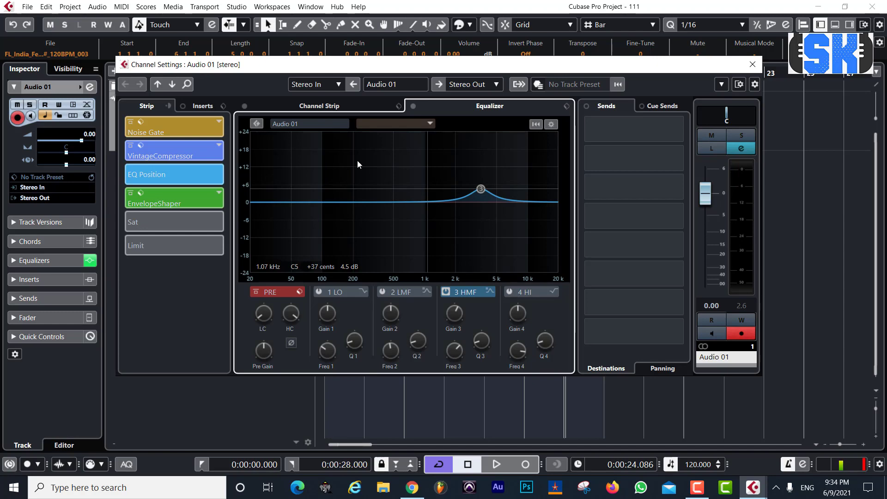
left_click(309, 106)
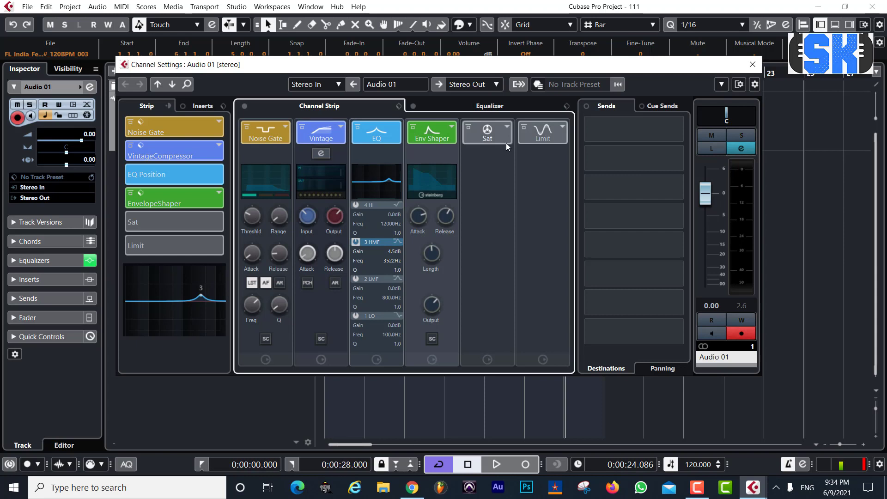
Replace the EnvelopeShaper with the DeEsser and slightly lower the lower edge of its frequency band
left_click(451, 126)
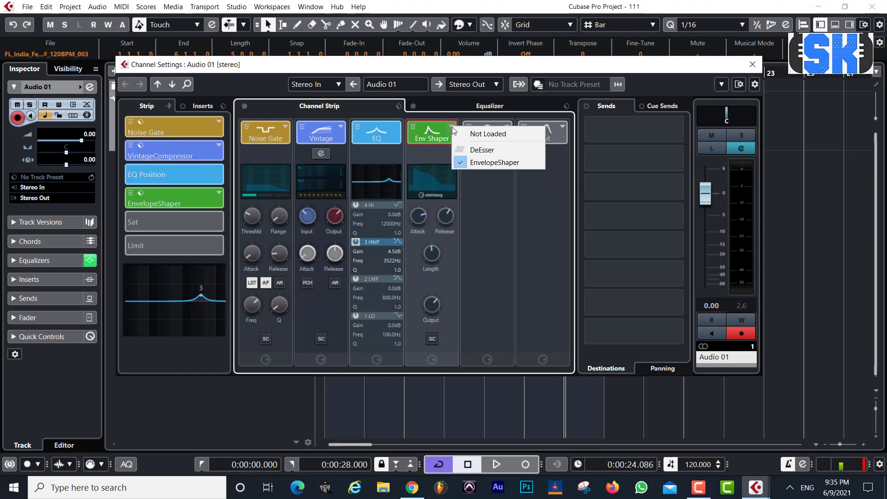
left_click(475, 150)
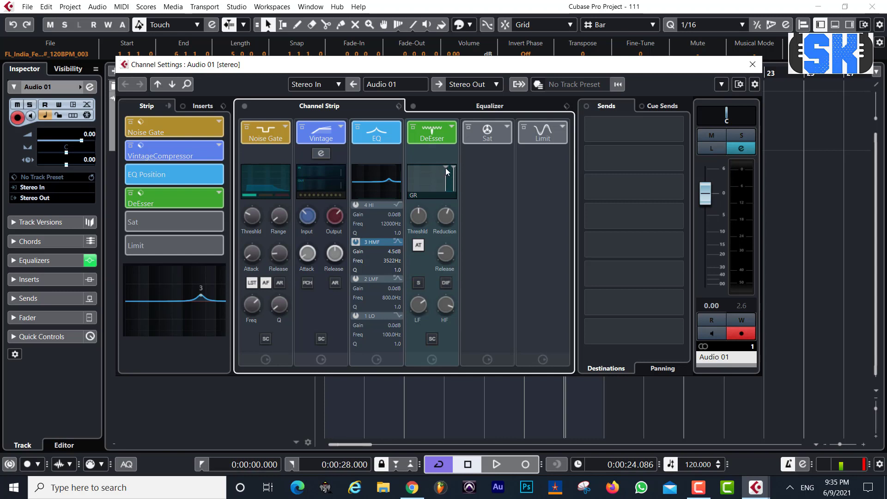
mouse_move(445, 168)
left_mouse_down()
mouse_move(434, 168)
mouse_move(444, 168)
left_mouse_up()
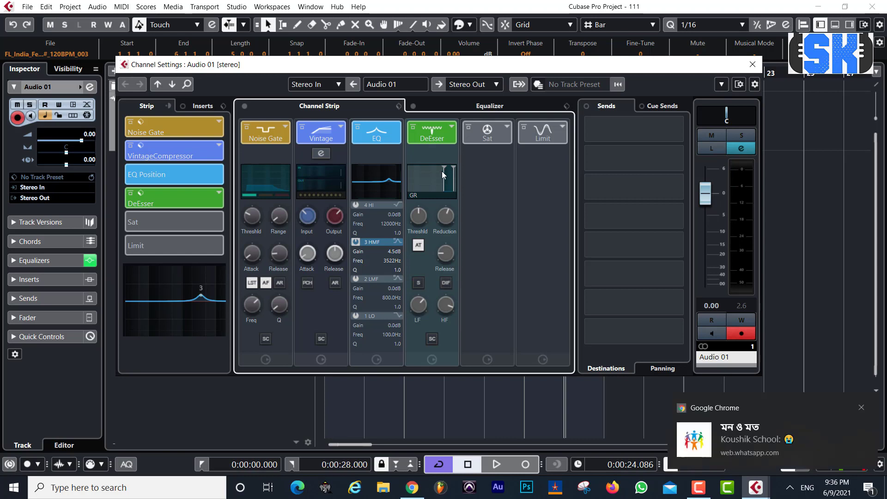
left_click_drag(442, 170, 443, 167)
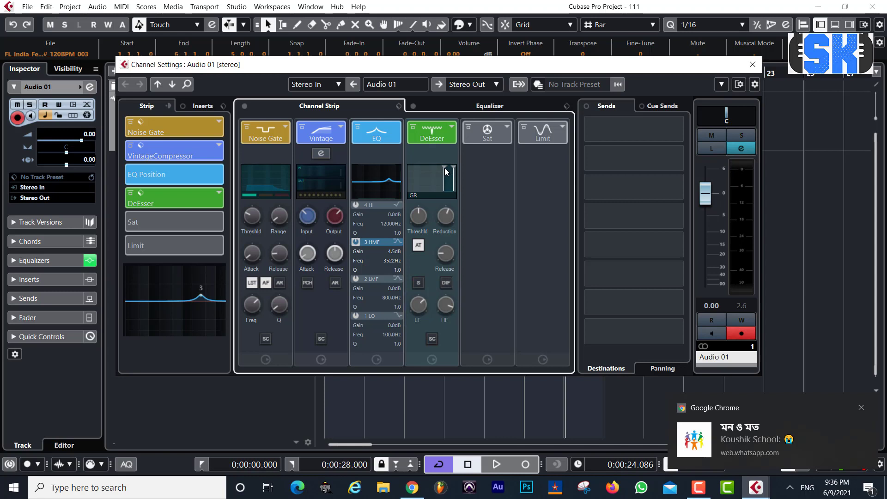
Play the track and solo the DeEsser's filtered band to listen to the sibilance range, stopping playback at the end
left_click(417, 283)
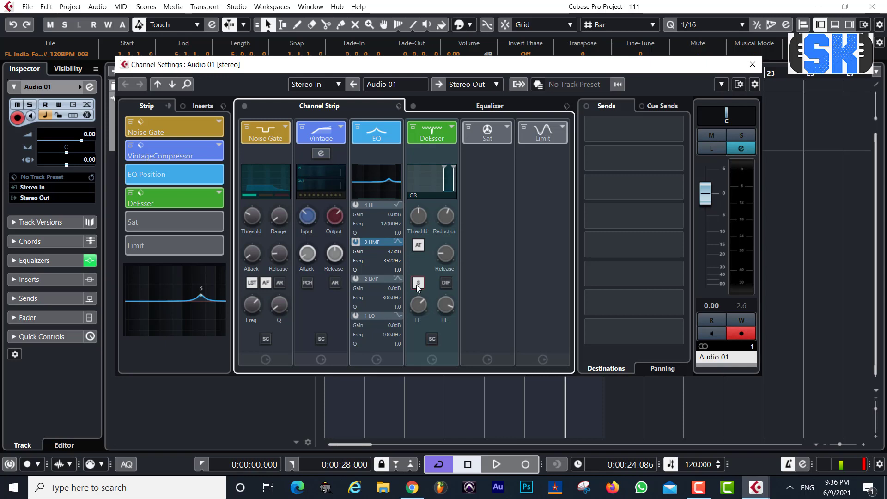
left_click(418, 246)
left_click(419, 283)
key("space")
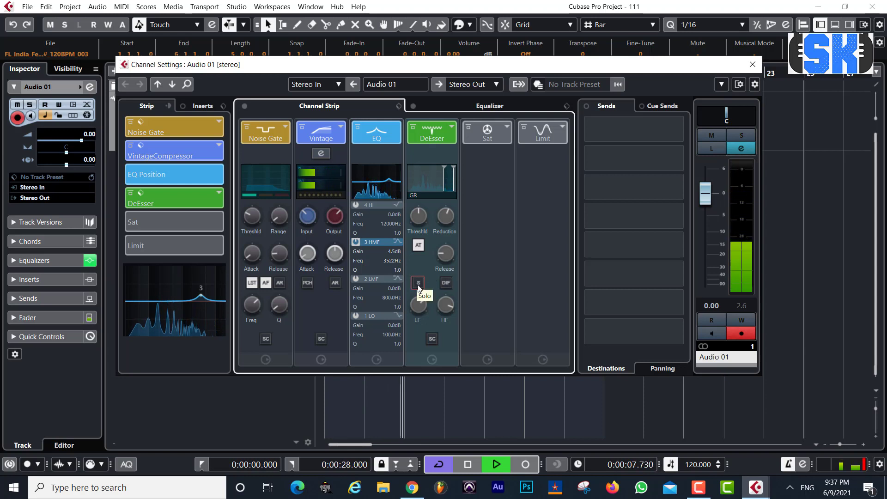
left_click(418, 286)
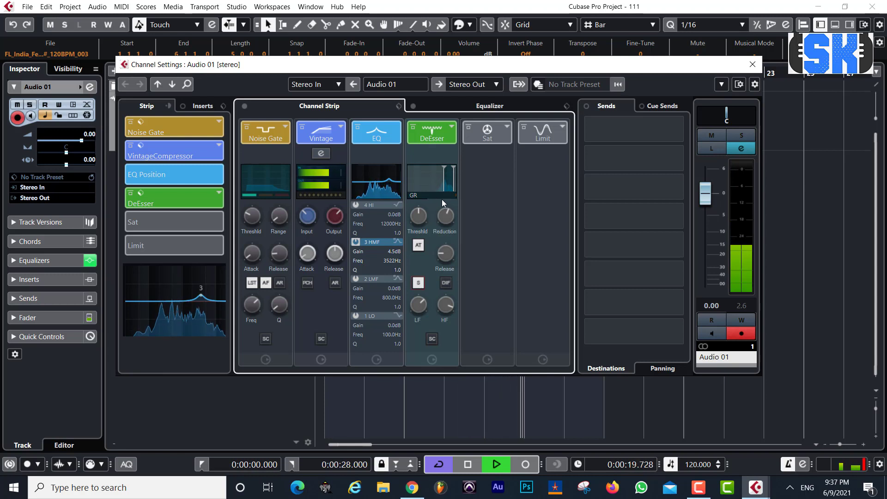
key("space")
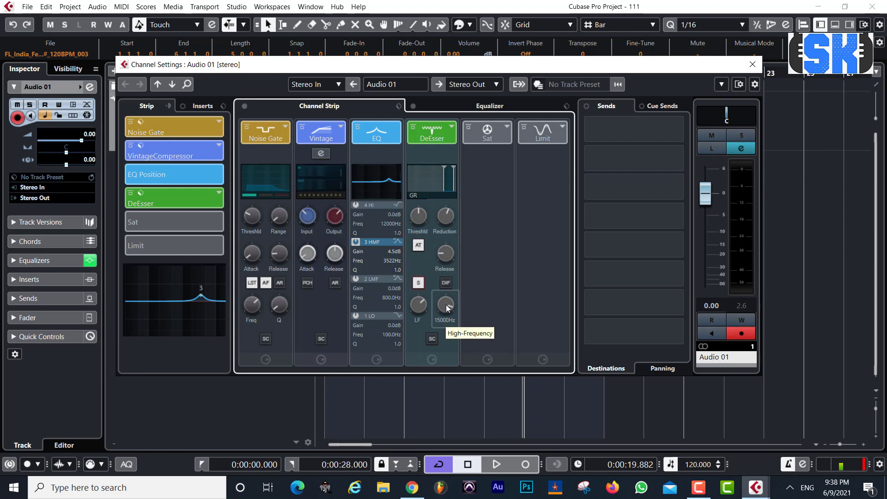
Tune the DeEsser's high frequency and set its low frequency to about 3328 Hz during soloed playback, ending with solo off and playback stopped
left_click_drag(445, 304, 418, 312)
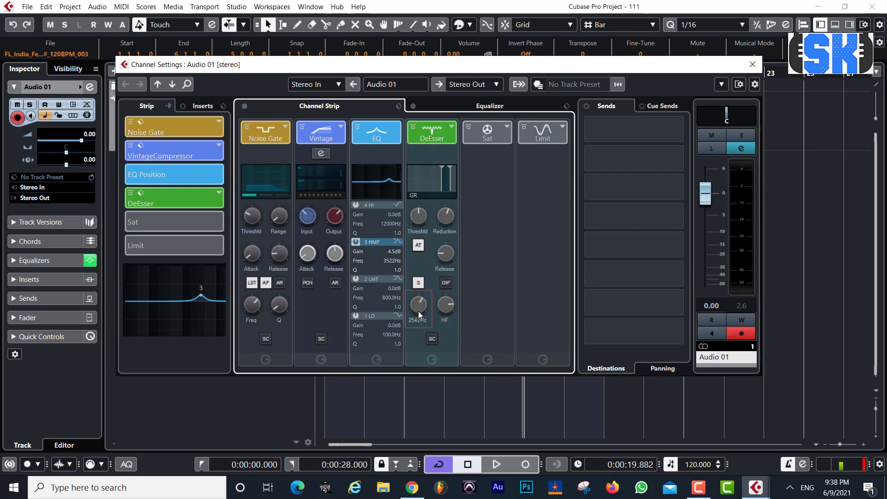
key("space")
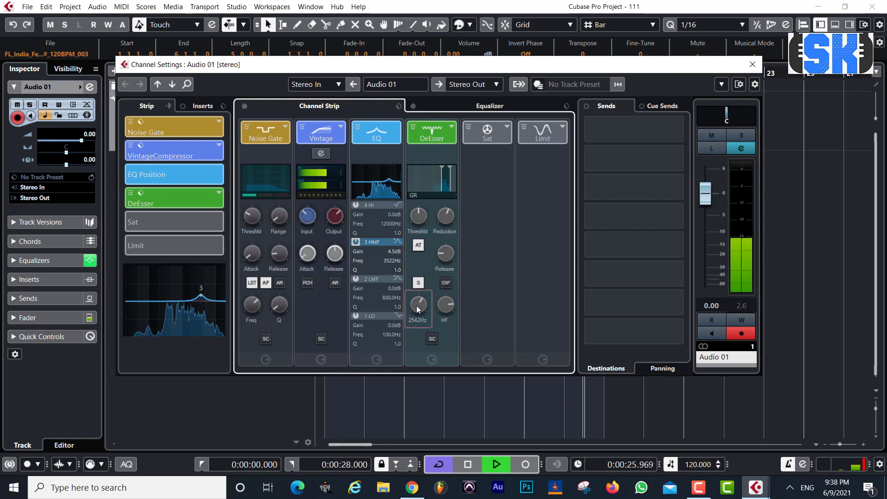
left_click_drag(417, 307, 415, 300)
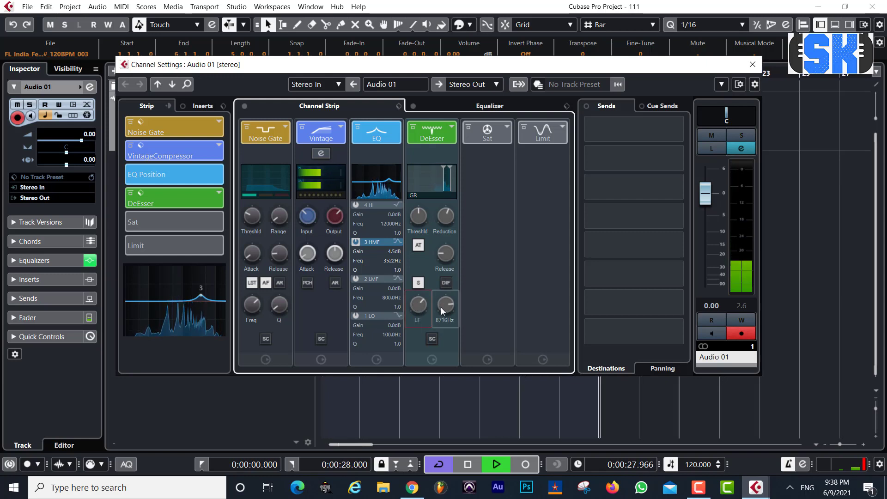
left_click_drag(440, 306, 440, 304)
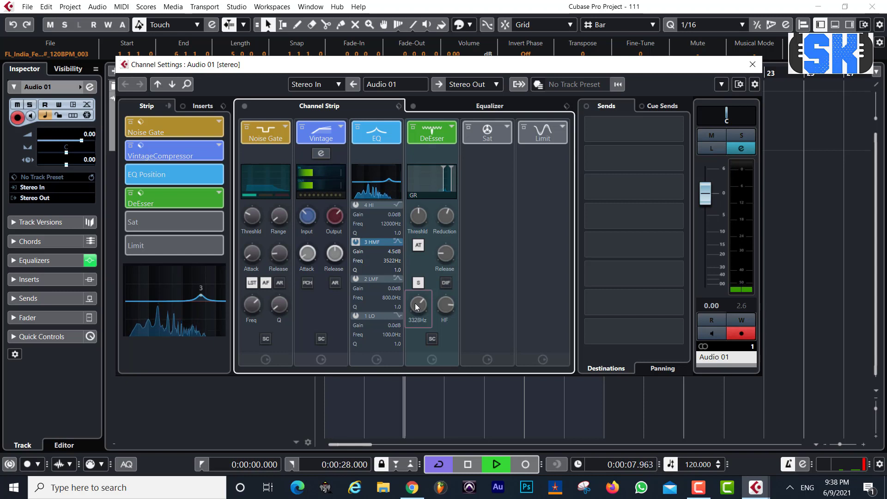
left_click(418, 283)
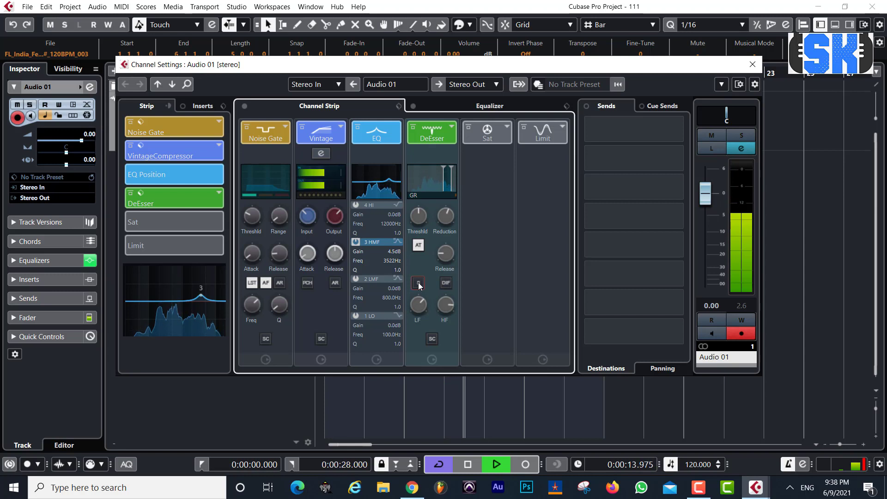
key("space")
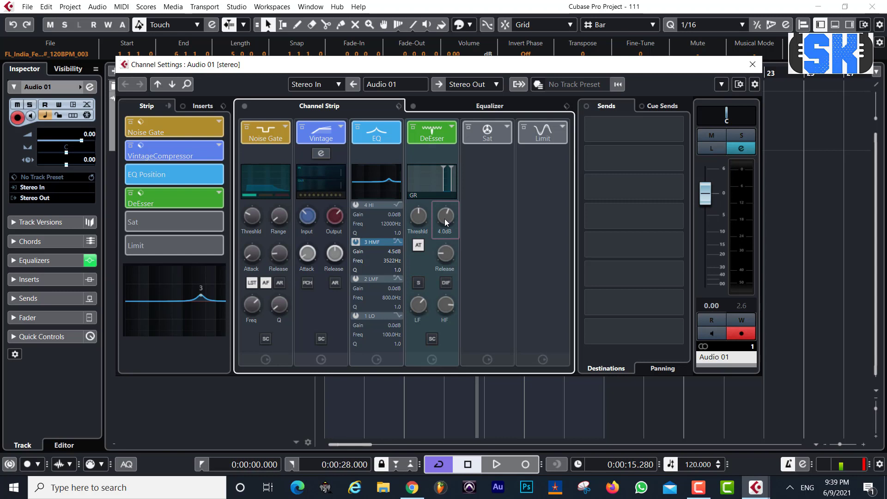
Try different amounts for the DeEsser's reduction and set it to 5 dB
left_click_drag(444, 220, 446, 234)
scroll(445, 220, "down", 5)
left_click_drag(443, 234, 442, 213)
scroll(445, 218, "up", 3)
scroll(446, 217, "down", 1)
double_click(443, 231)
type("5")
key("Return")
mouse_move(446, 237)
Review the channel's insert slots and move the Channel Settings window down to uncover the Audio 01 track's waveform
left_click(201, 106)
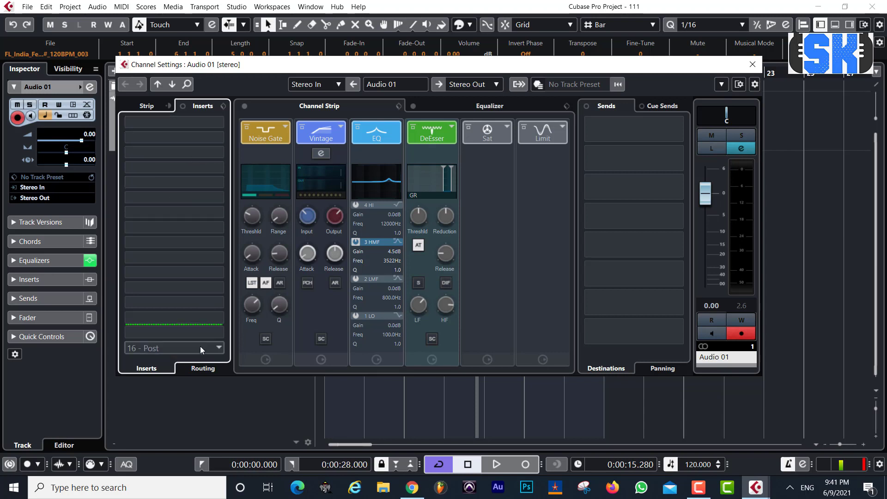
left_click(147, 106)
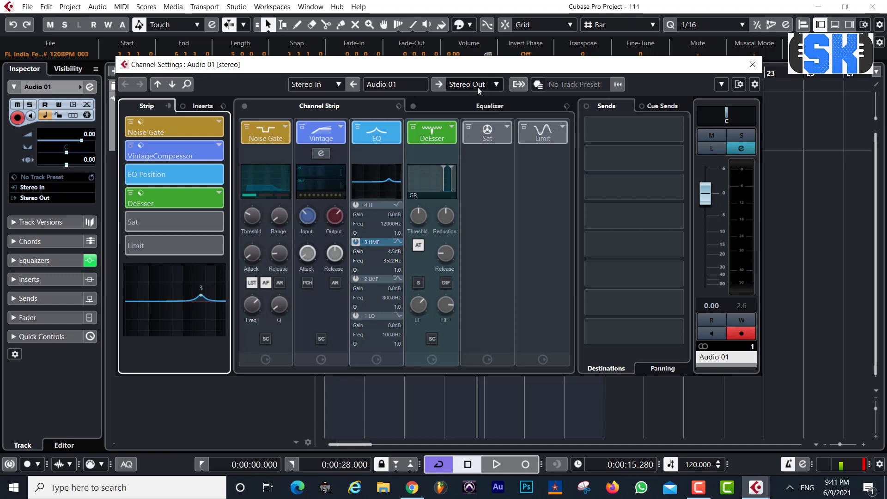
left_click_drag(478, 67, 429, 160)
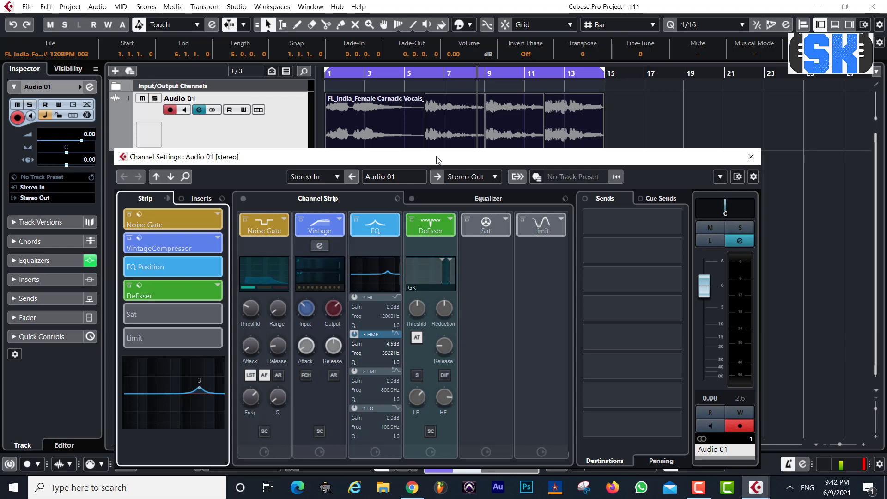
left_click_drag(436, 158, 440, 144)
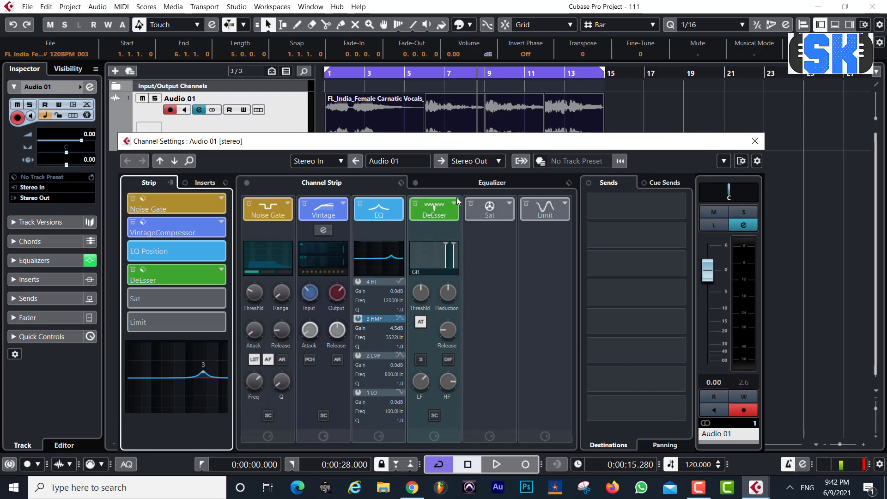
Load Magneto II in the channel strip's saturation slot
left_click(487, 214)
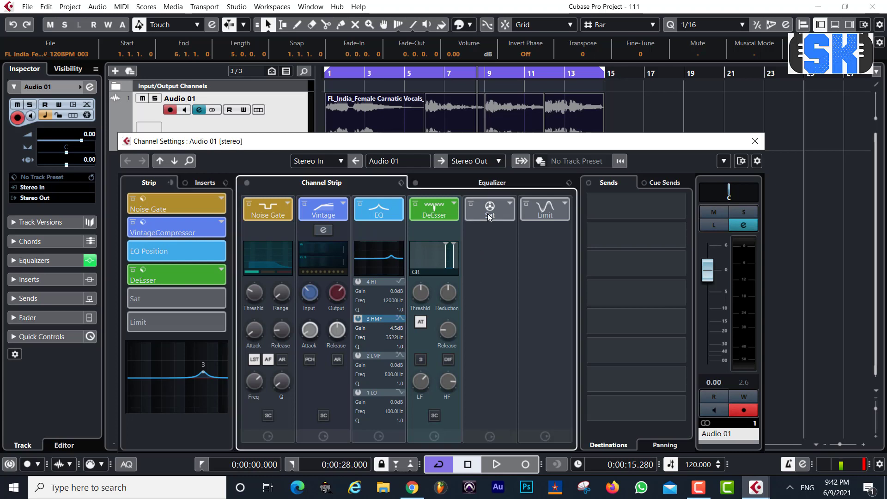
left_click(509, 205)
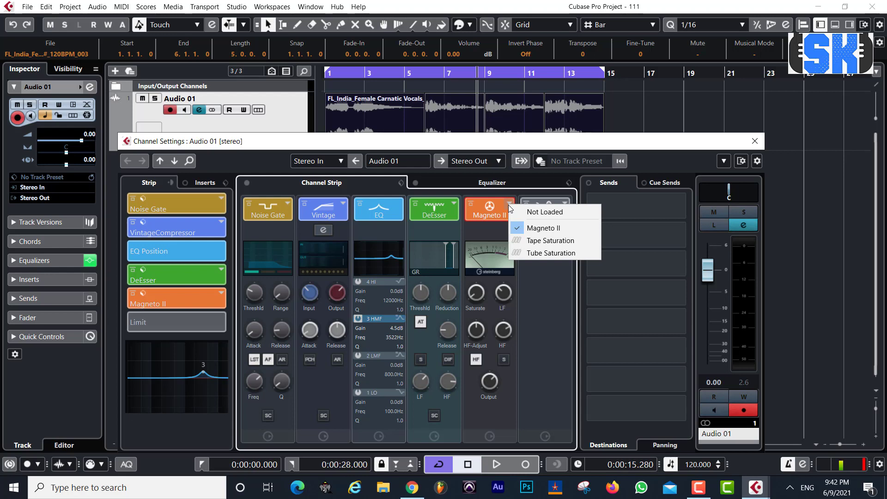
left_click(544, 358)
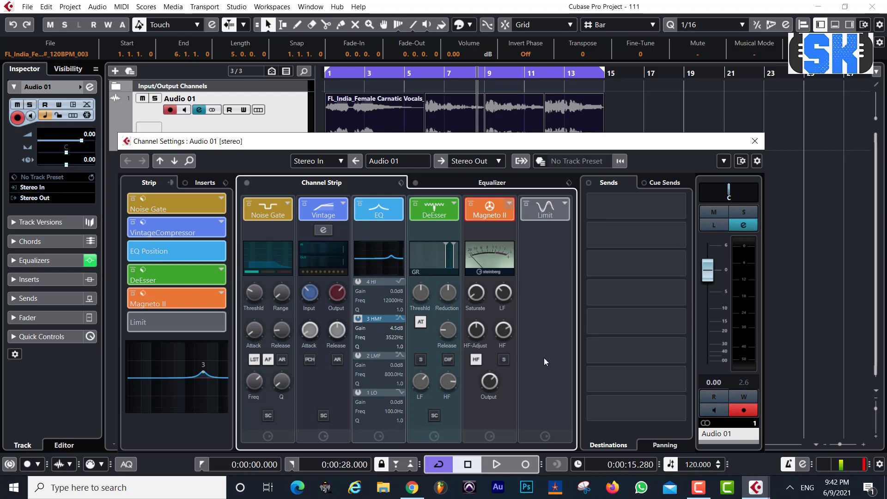
Play the track and repeatedly switch the Magneto II bypass on and off to compare the sound with and without saturation
left_click(470, 204)
key("space")
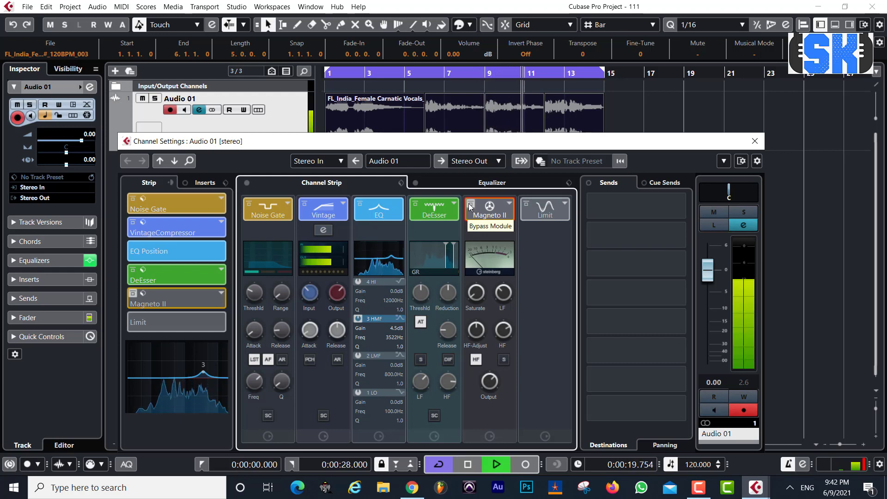
left_click(469, 206)
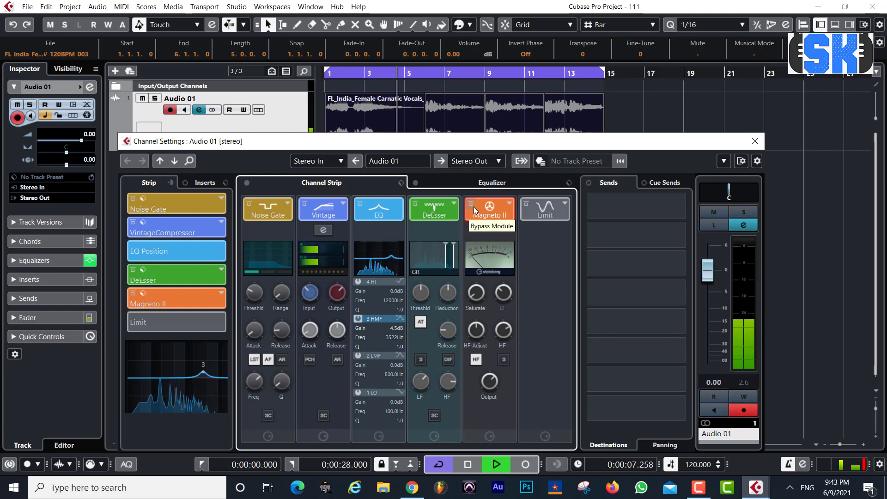
left_click(471, 205)
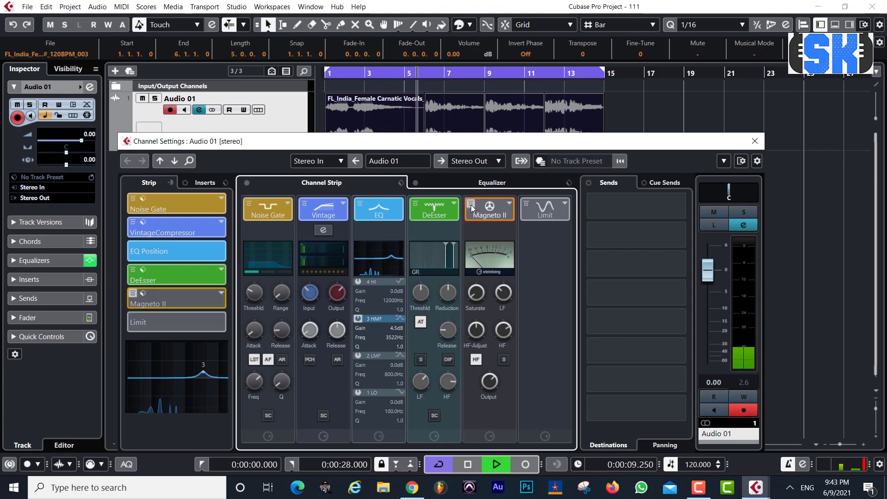
left_click(470, 204)
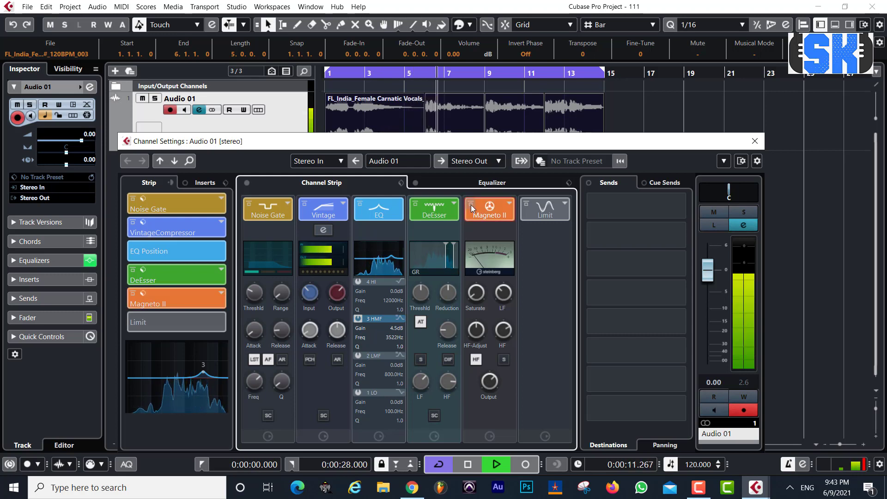
left_click(470, 204)
left_click(471, 205)
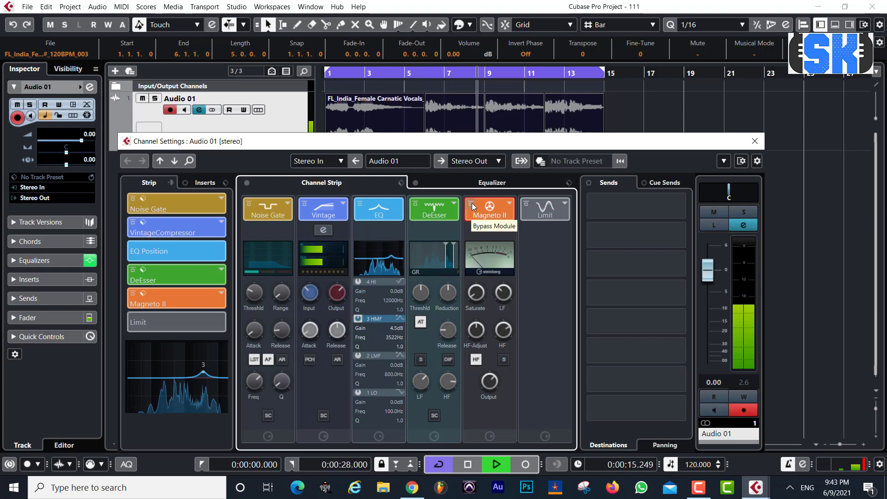
left_click(471, 205)
left_click(472, 204)
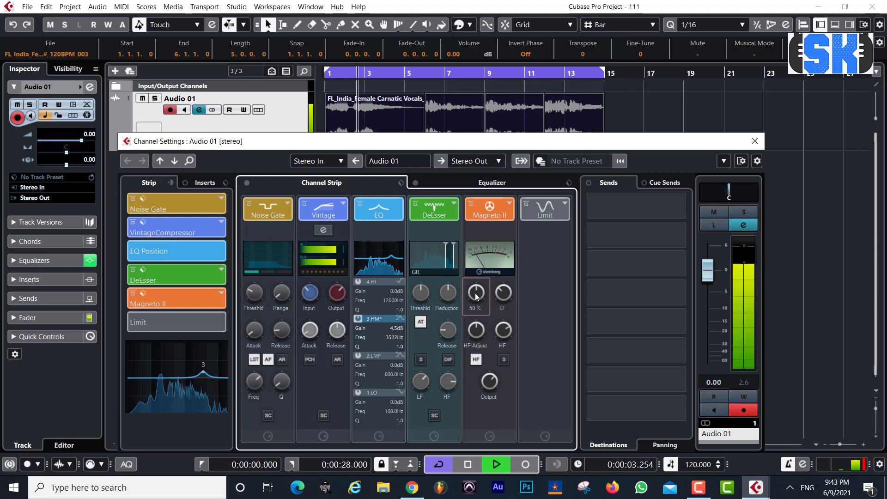
Adjust Magneto II's low frequency and set its saturation to about 68 % during playback, comparing the sound against bypass
left_click_drag(476, 296, 474, 287)
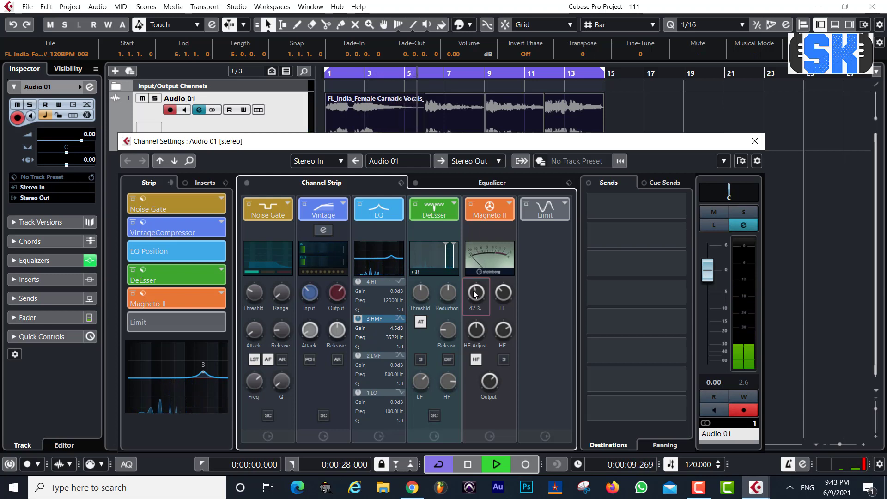
left_click(470, 204)
left_click(470, 206)
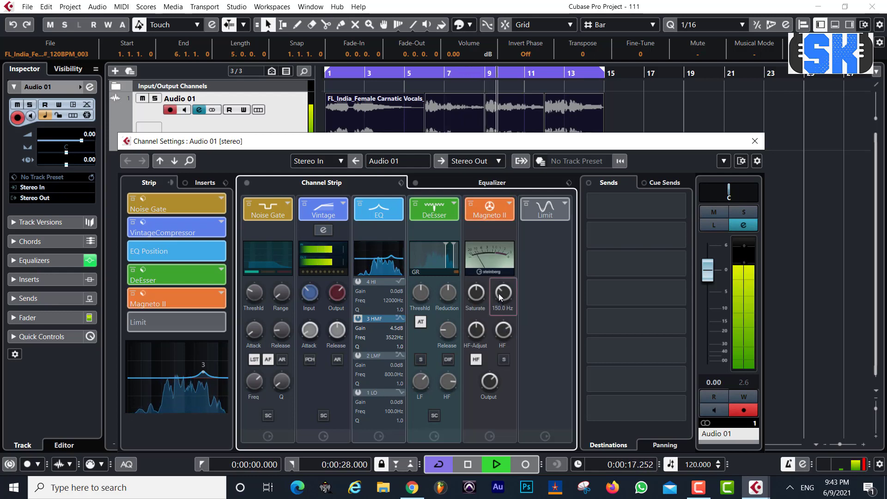
left_click_drag(498, 295, 500, 287)
left_click(502, 360)
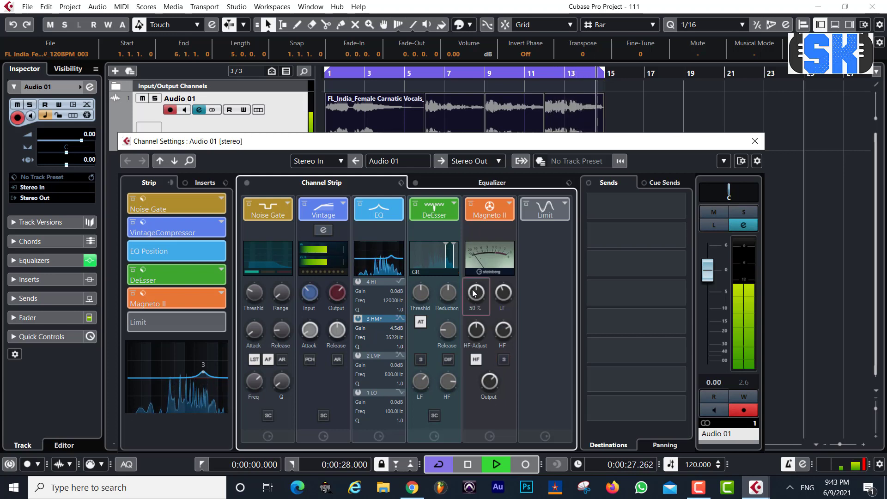
left_click_drag(472, 282, 471, 270)
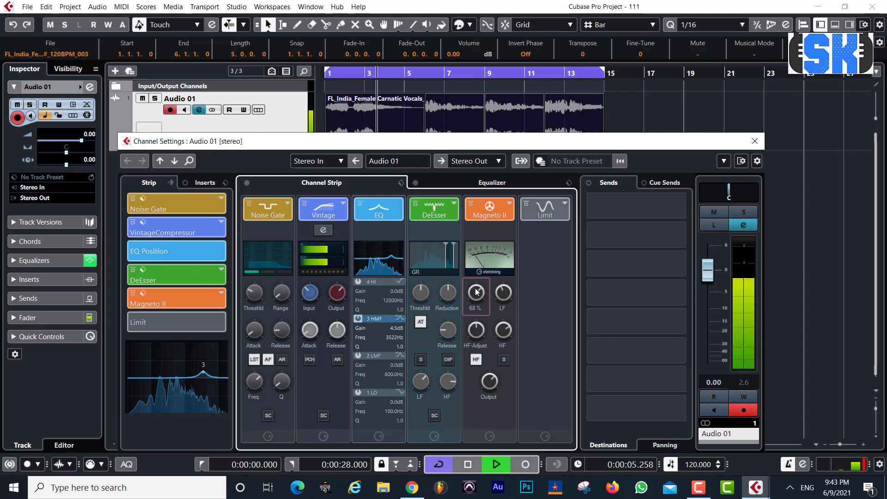
Fine-tune Magneto II's saturation to about 67 % during playback, stop the track and readjust the saturation
left_click_drag(475, 291, 476, 294)
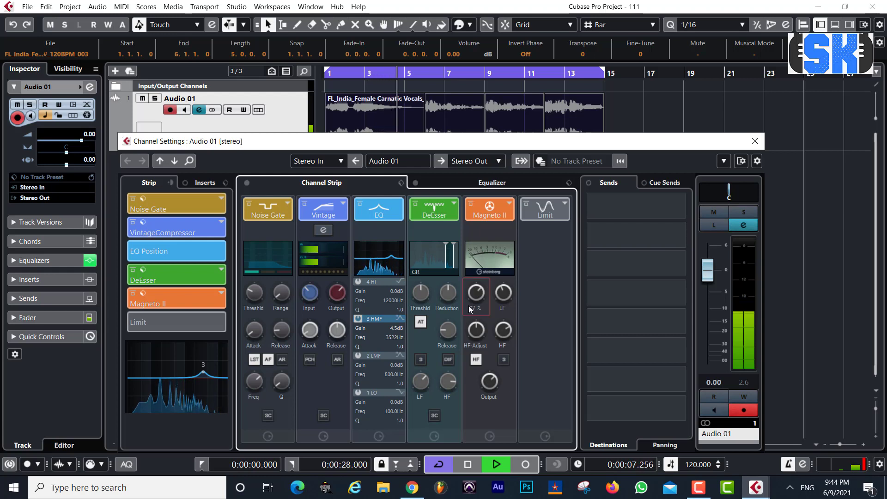
key("space")
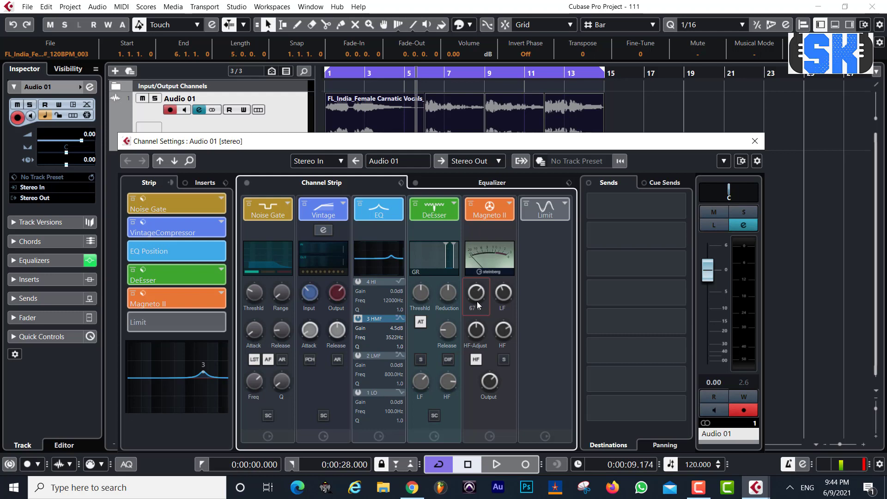
left_click_drag(475, 292, 477, 319)
Open the MixConsole, reset the Stereo Out clip indicator and load the SuperVision analyzer in Stereo Out's first insert slot
key("F3")
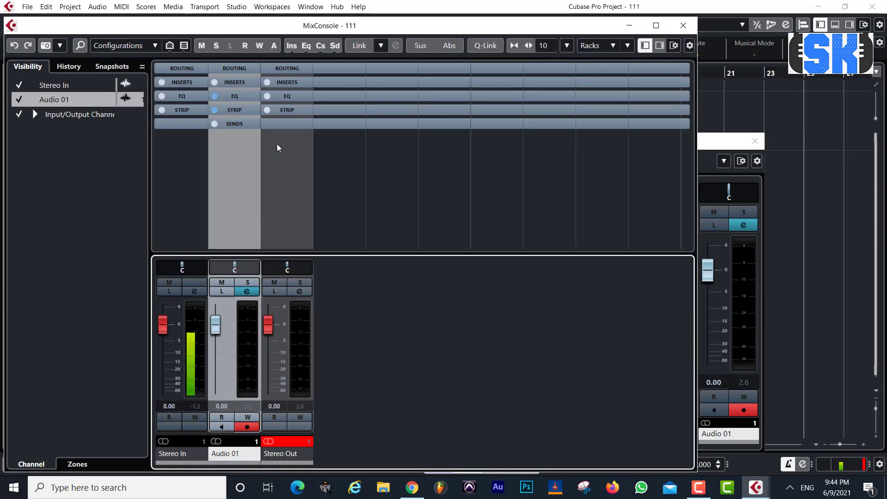
left_click(282, 442)
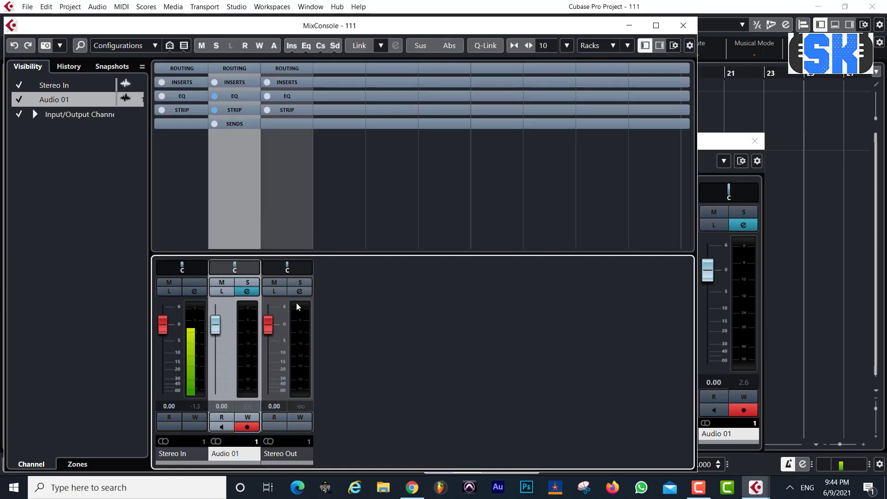
left_click(283, 82)
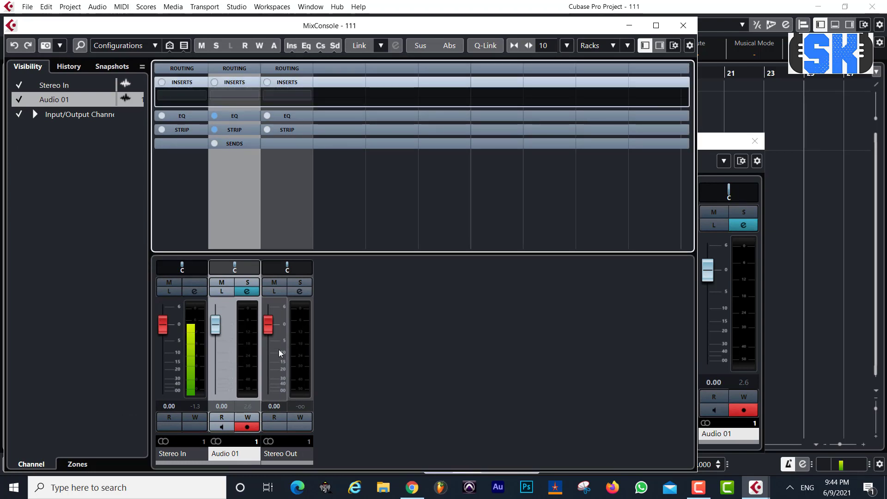
left_click(287, 95)
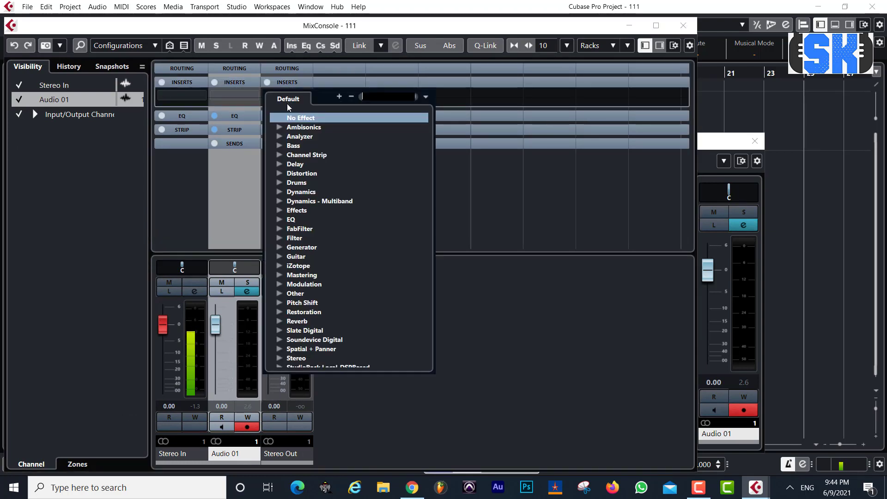
left_click(281, 137)
left_click(316, 237)
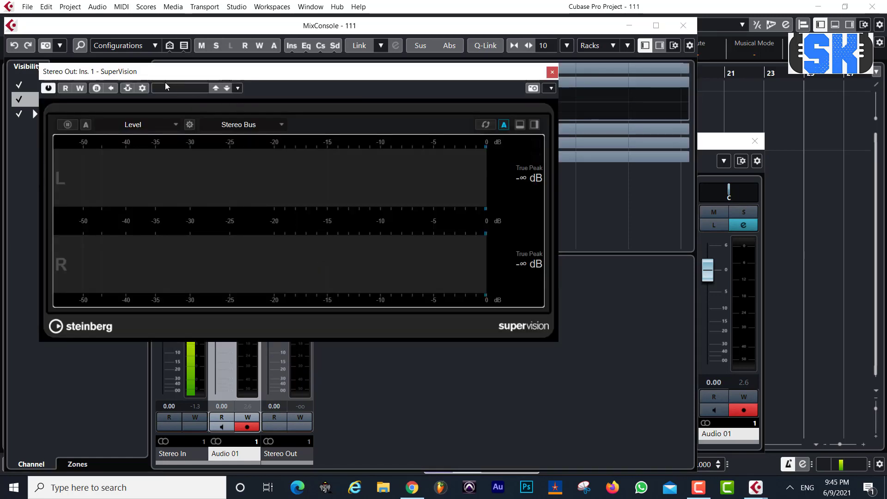
Set SuperVision to the Loudness module, move its window clear of the inserts and measure the track's loudness during playback
left_click(128, 123)
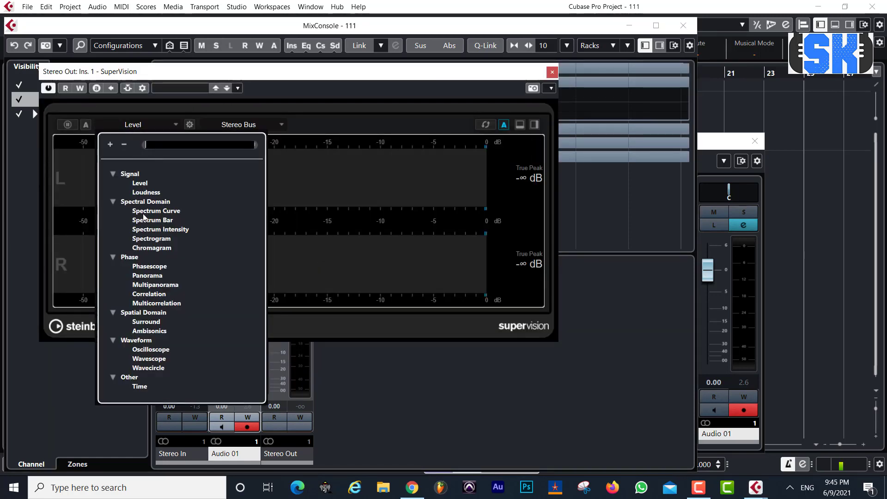
left_click(149, 192)
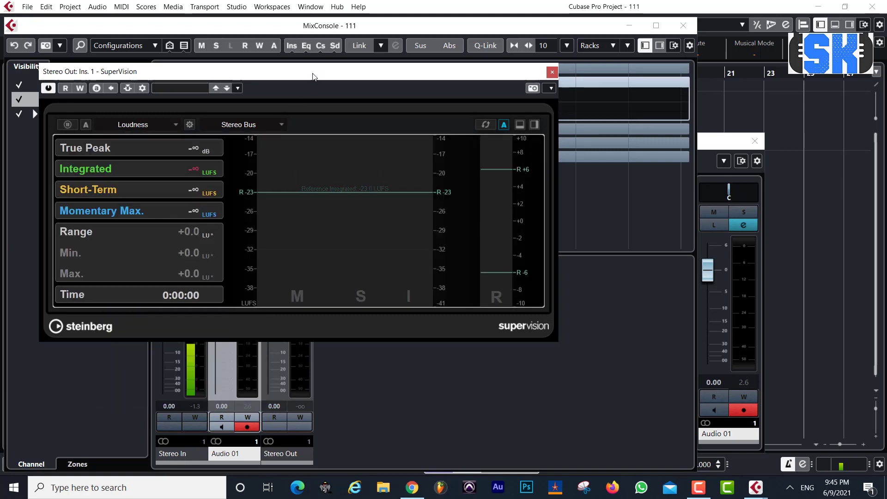
left_click_drag(318, 74, 588, 104)
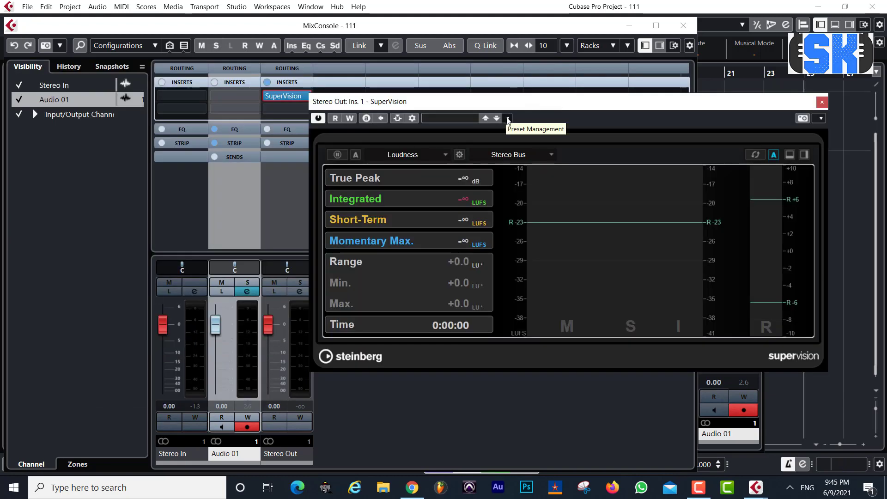
key("space")
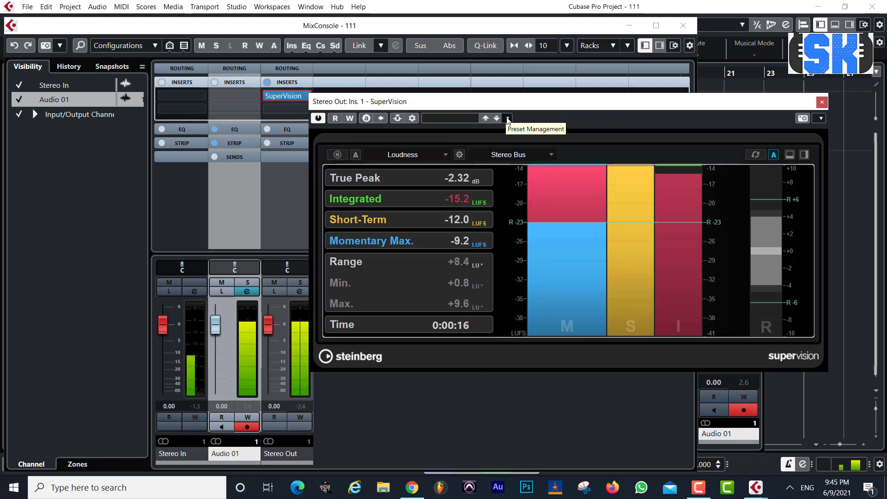
key("space")
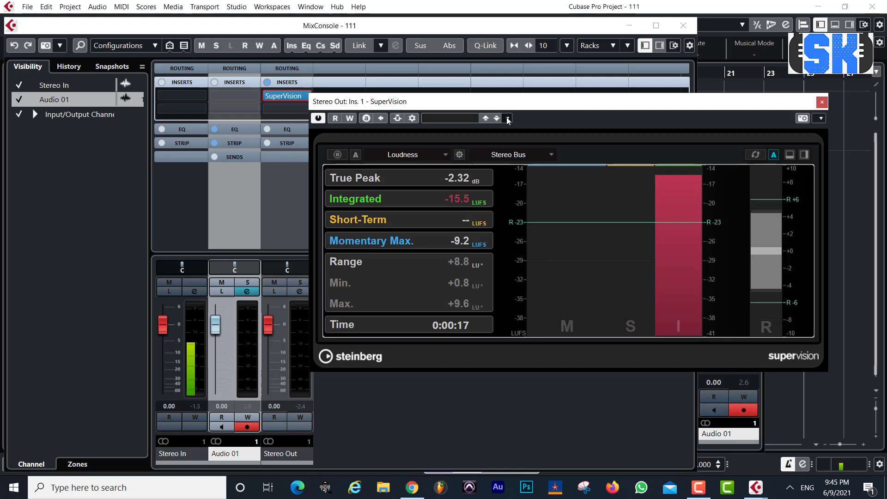
Switch SuperVision to Spectrum Bar and play the track briefly to view its frequency spectrum
left_click(409, 156)
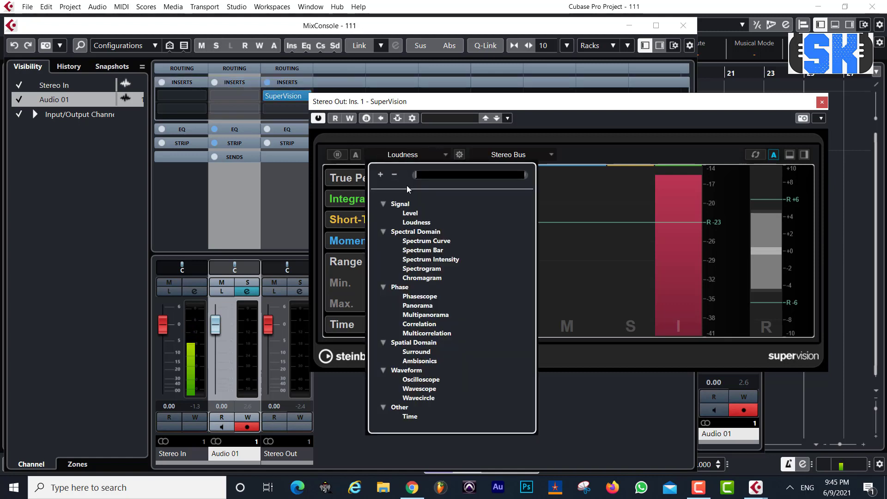
left_click(420, 254)
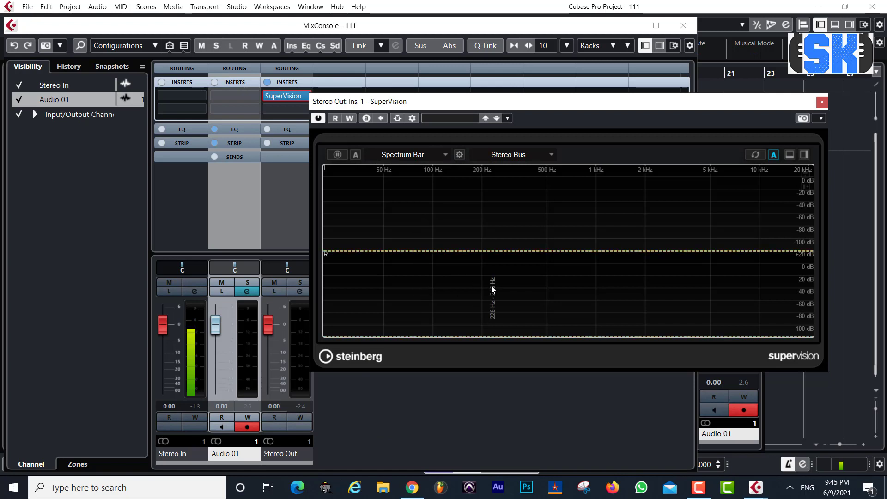
key("space")
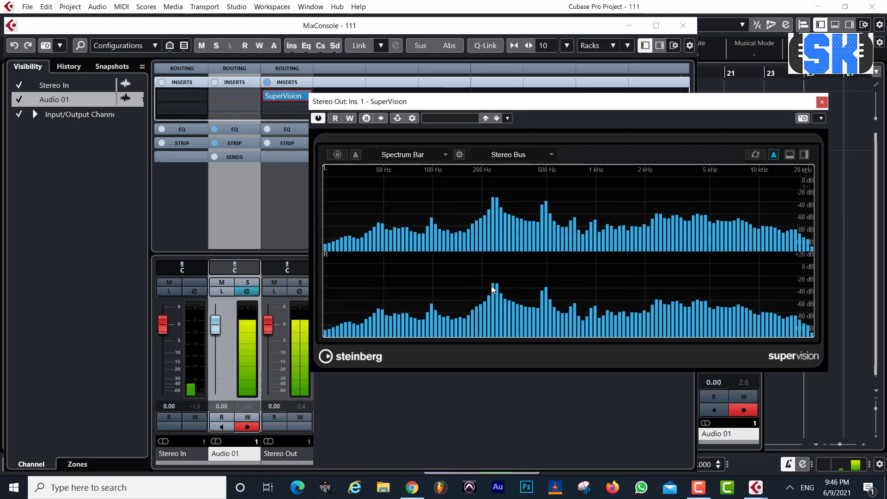
key("space")
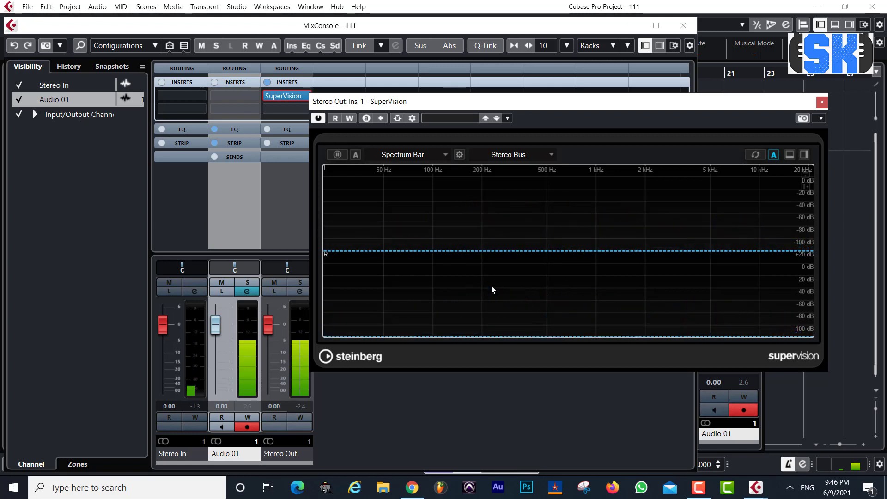
Close SuperVision and the MixConsole, and replace Magneto II with Tape Saturation in Audio 01's channel strip
left_click(822, 102)
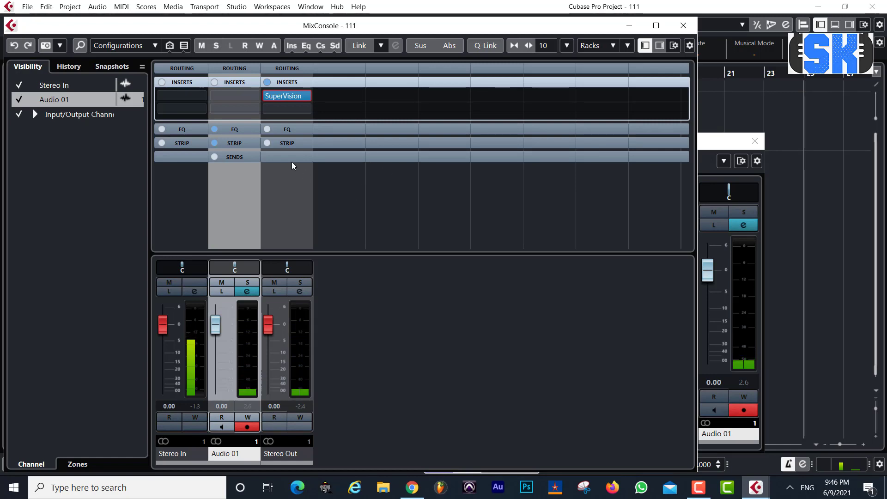
left_click(683, 26)
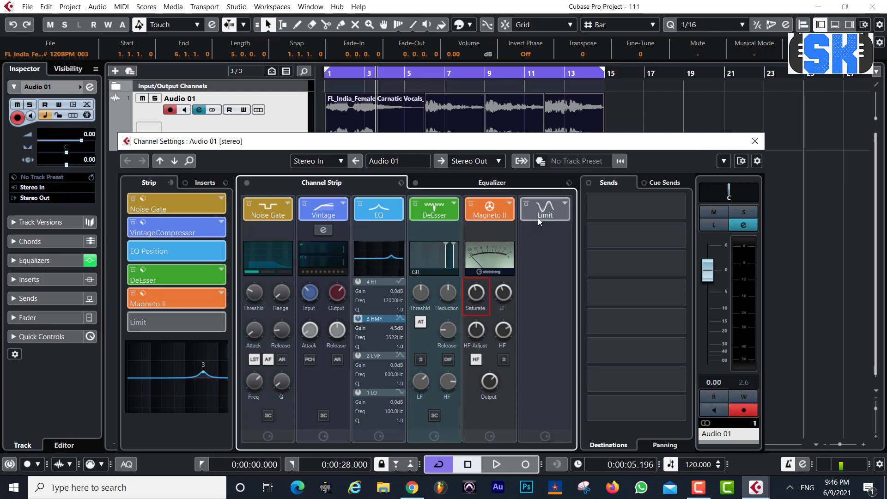
left_click(509, 204)
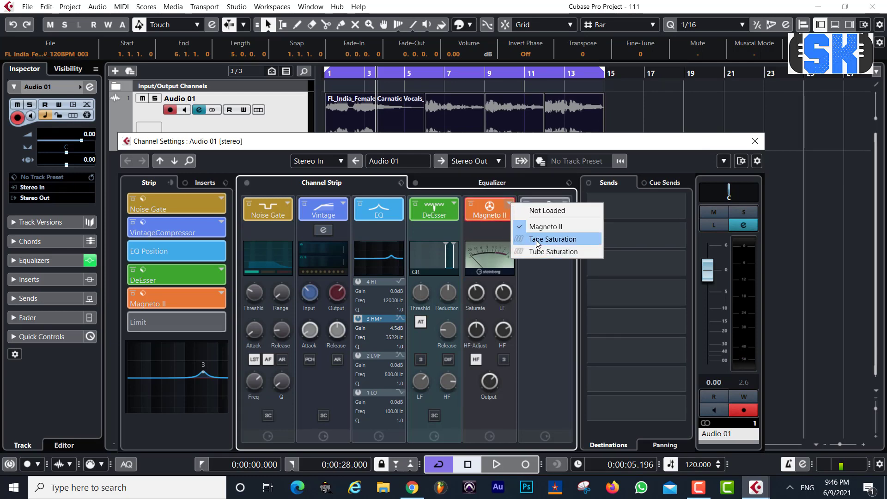
left_click(535, 240)
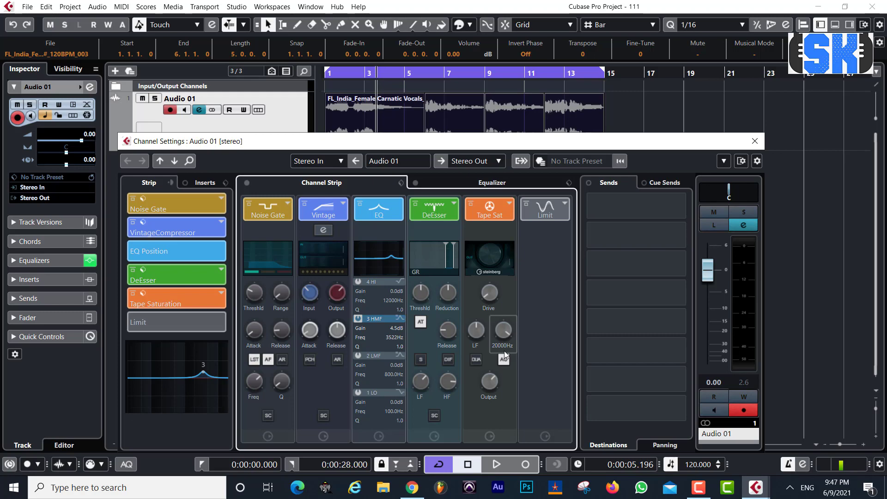
Open Paint and sketch a horizontal input line leading into a rectangular box with the letter M inside
left_click(88, 496)
type("pa")
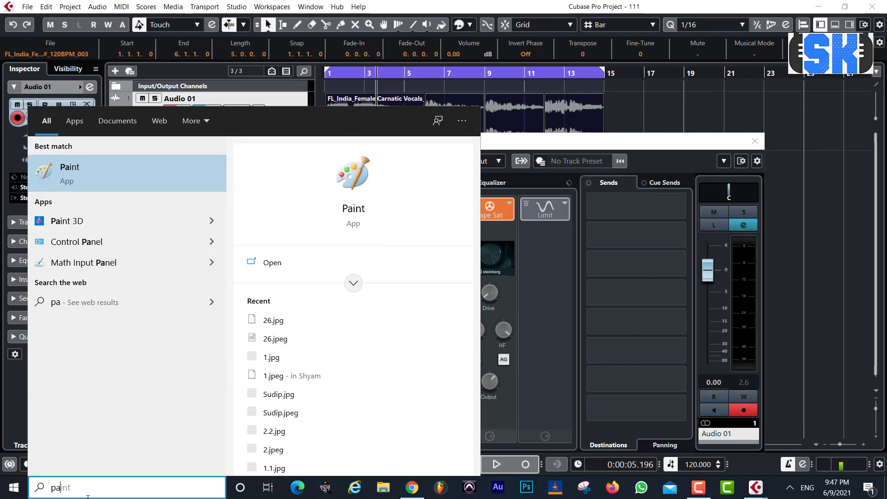
type("int")
key("Return")
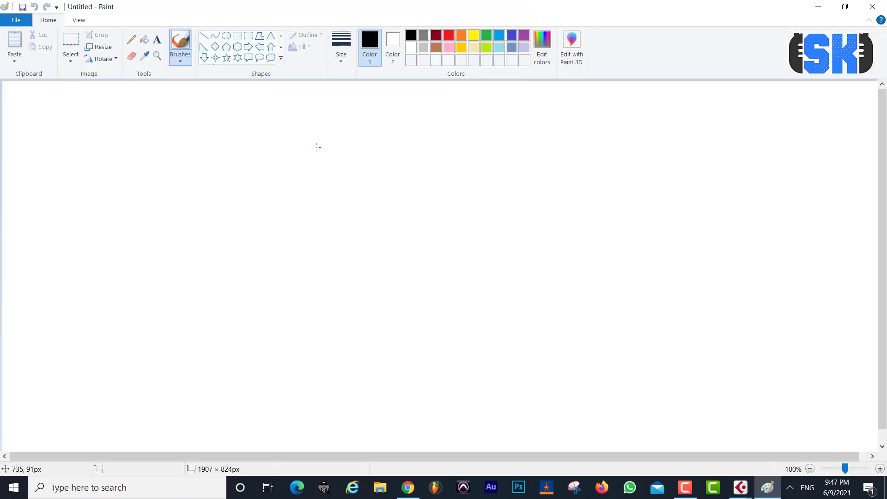
left_click_drag(151, 217, 301, 218)
mouse_move(301, 178)
left_mouse_down()
mouse_move(301, 197)
mouse_move(395, 255)
mouse_move(536, 175)
mouse_move(302, 180)
left_mouse_up()
mouse_move(348, 211)
left_mouse_down()
mouse_move(347, 184)
mouse_move(367, 213)
left_mouse_up()
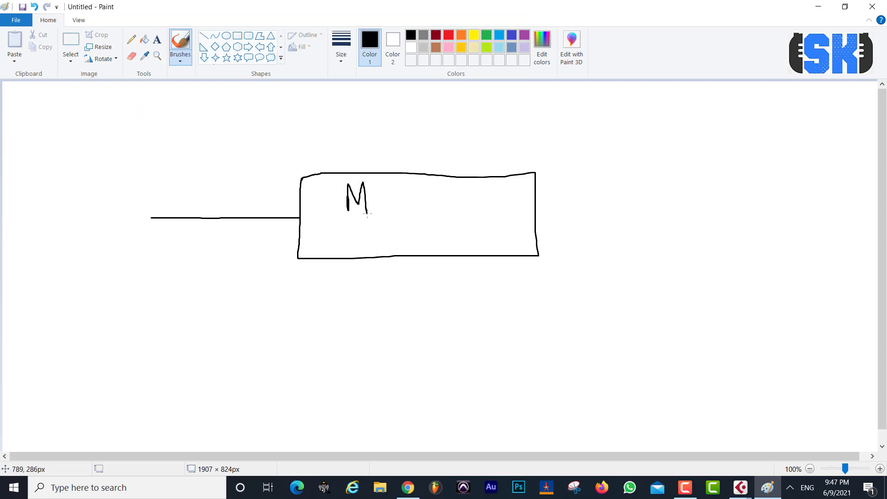
Add an input arrowhead, circle the M, draw short dashes and vertical strokes inside the box, and draw an output arrow
mouse_move(283, 206)
left_mouse_down()
mouse_move(300, 217)
mouse_move(293, 232)
mouse_move(325, 219)
mouse_move(378, 217)
left_mouse_up()
left_click_drag(399, 217, 431, 216)
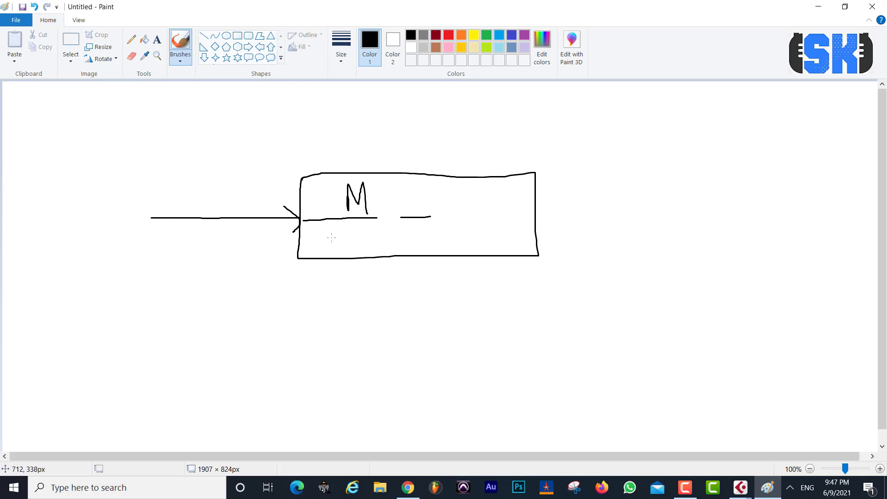
left_click_drag(331, 238, 379, 233)
mouse_move(377, 219)
left_mouse_down()
mouse_move(382, 190)
mouse_move(348, 176)
mouse_move(342, 208)
mouse_move(372, 218)
left_mouse_up()
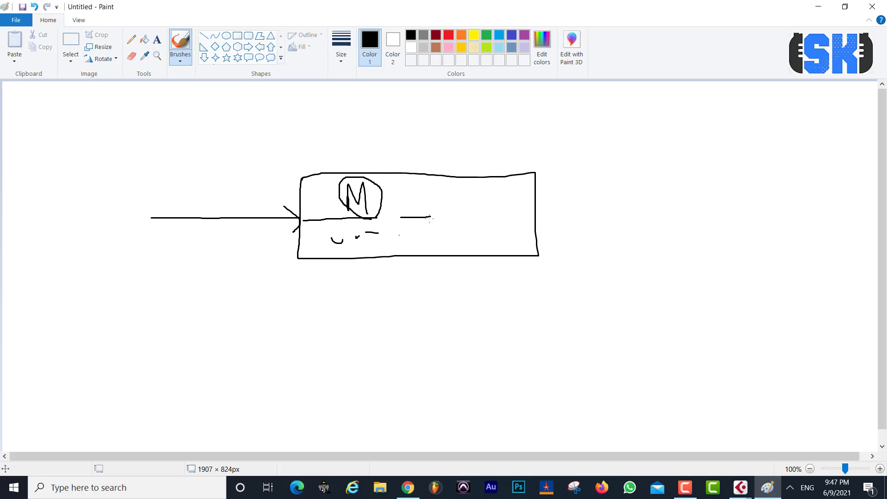
mouse_move(448, 190)
left_mouse_down()
mouse_move(449, 210)
mouse_move(482, 215)
mouse_move(495, 202)
mouse_move(735, 206)
mouse_move(742, 215)
mouse_move(723, 231)
left_mouse_up()
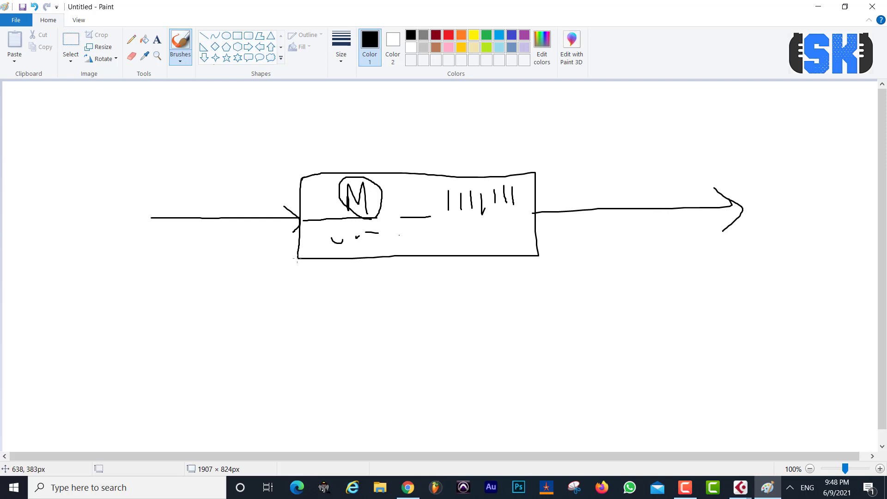
Draw a curved arc beneath the box with a vertical stroke through it, and return to Cubase by minimizing Paint
mouse_move(297, 259)
left_mouse_down()
mouse_move(329, 298)
mouse_move(482, 299)
mouse_move(532, 256)
left_mouse_up()
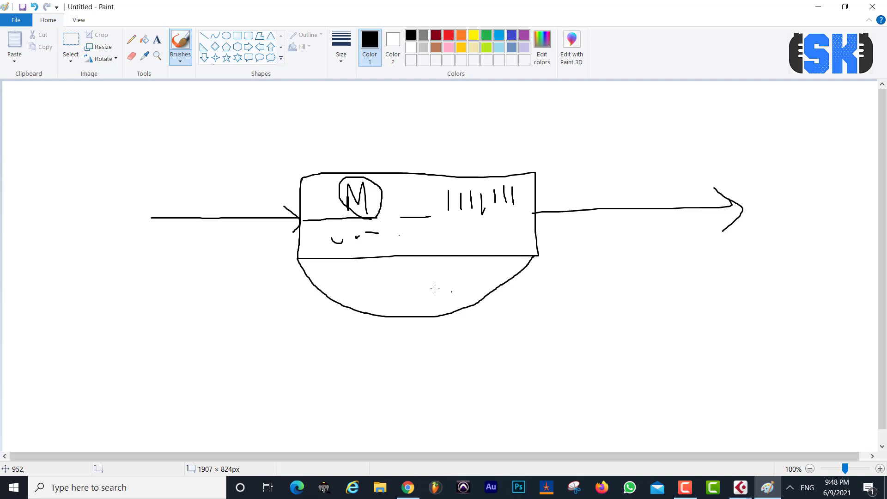
left_click_drag(425, 286, 425, 342)
left_click(818, 7)
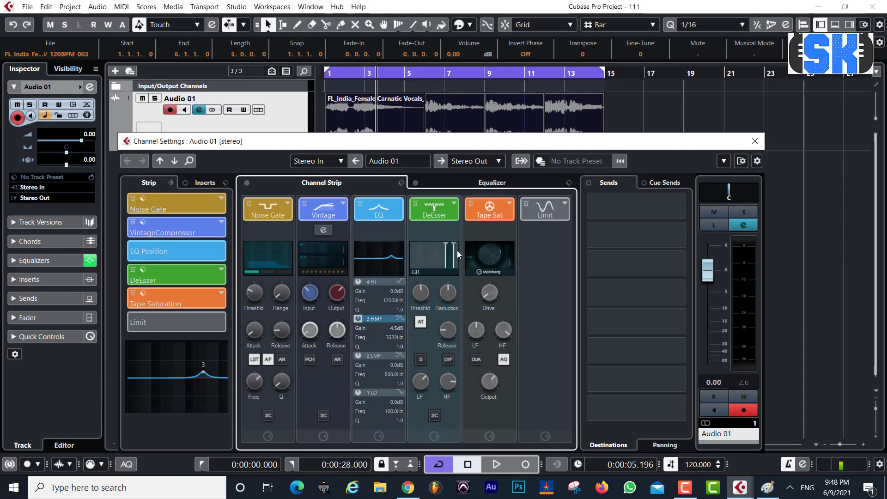
Move the Channel Settings window up, play the track and switch Tape Saturation's bypass on and off to compare the sound
left_click_drag(502, 140, 516, 90)
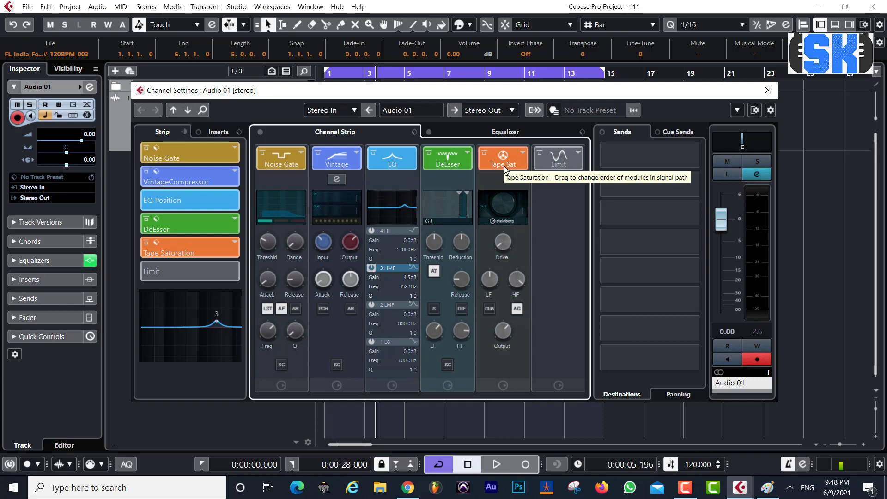
key("space")
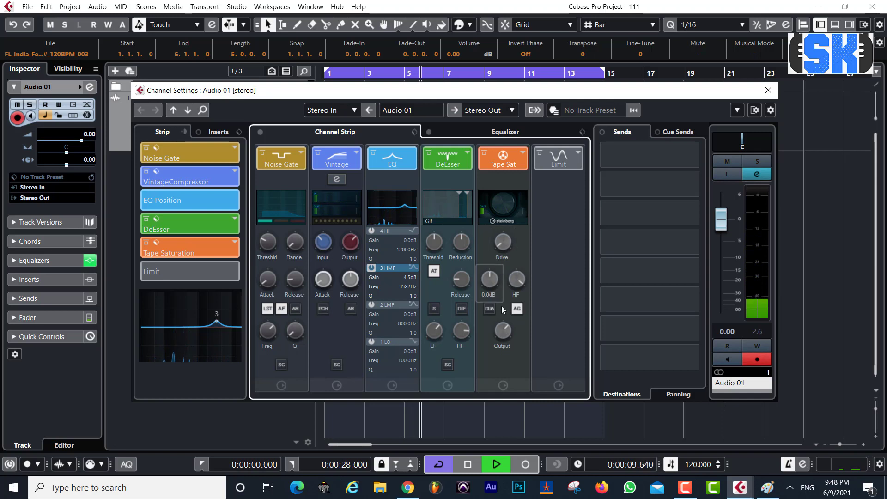
left_click(483, 153)
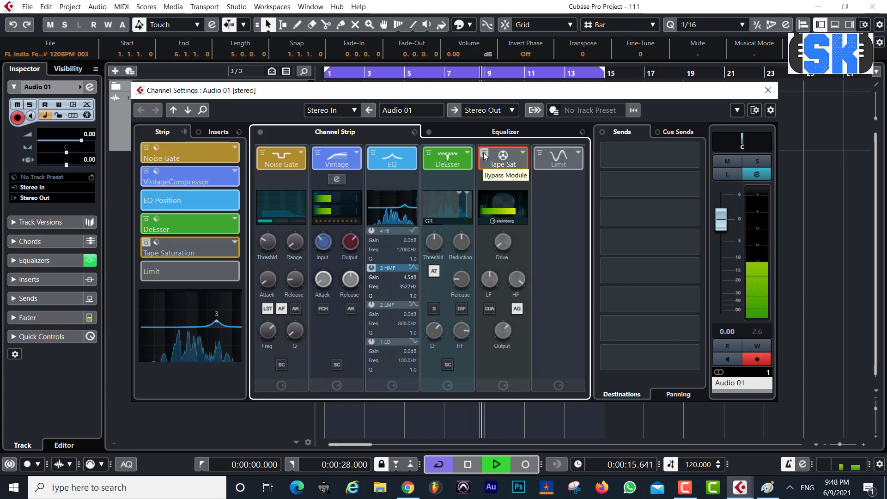
left_click(483, 152)
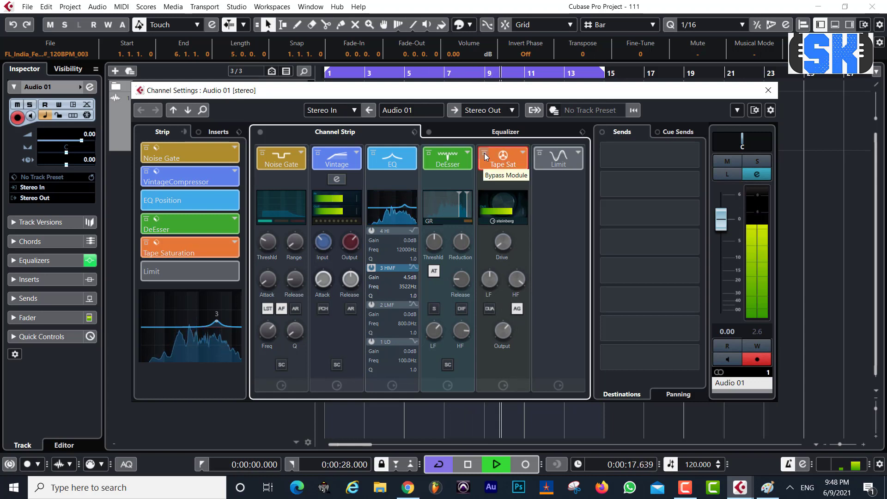
key("space")
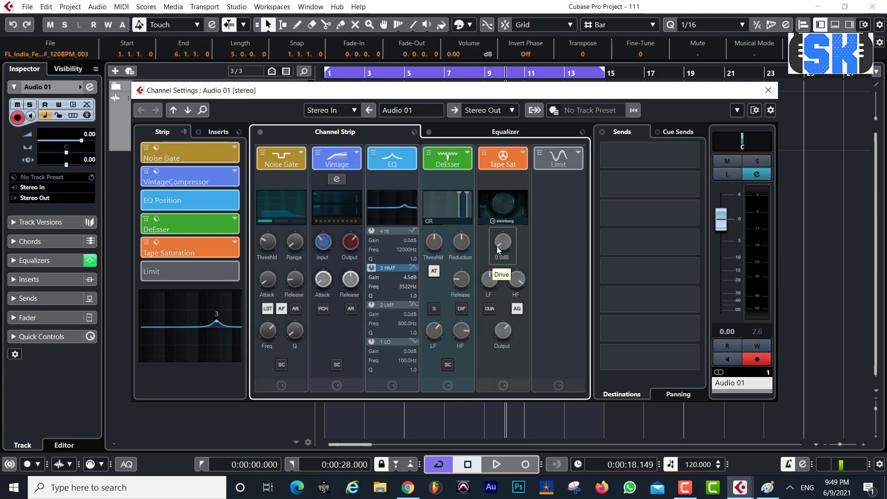
Resume playback and raise Tape Saturation's Drive to 12.0 dB
key("space")
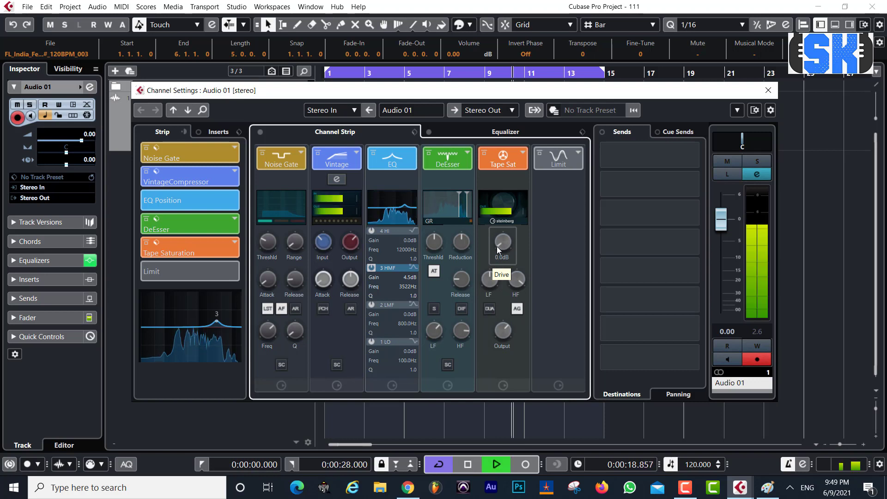
left_click_drag(498, 244, 495, 184)
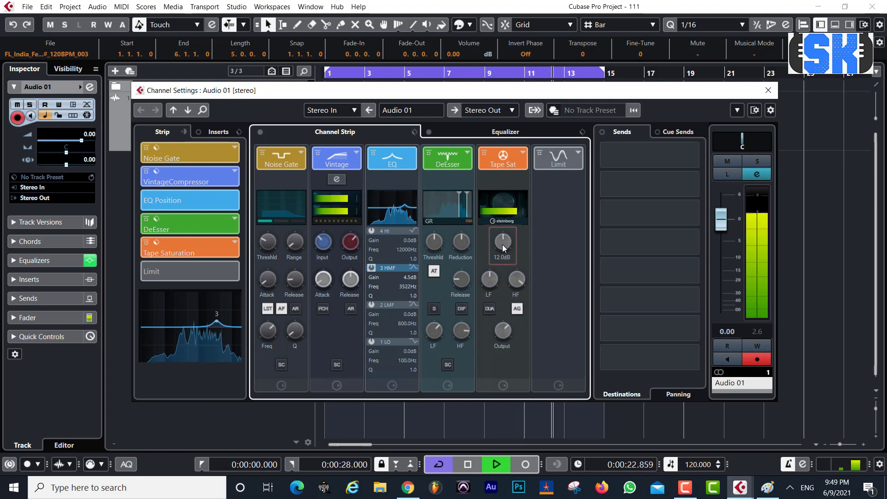
Raise Tape Saturation's Drive further, and switch Stereo Out's SuperVision to the Loudness module to measure the output
left_click_drag(502, 245, 497, 210)
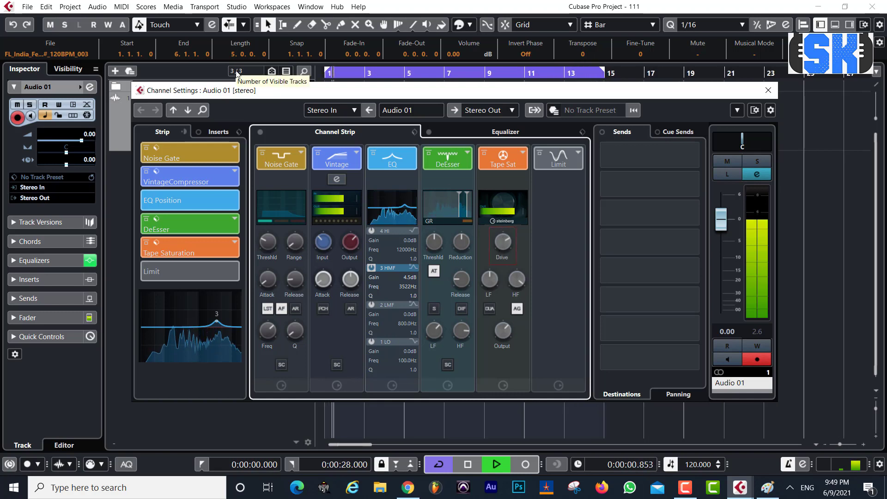
key("F3")
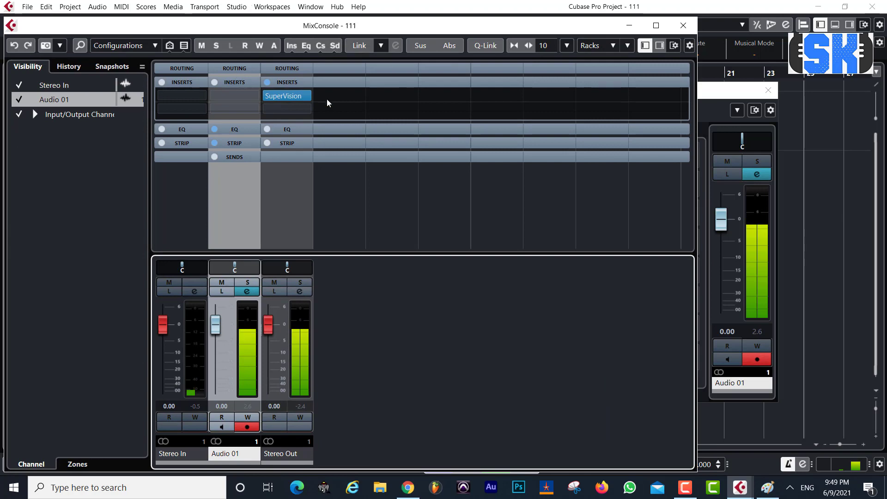
left_click(279, 97)
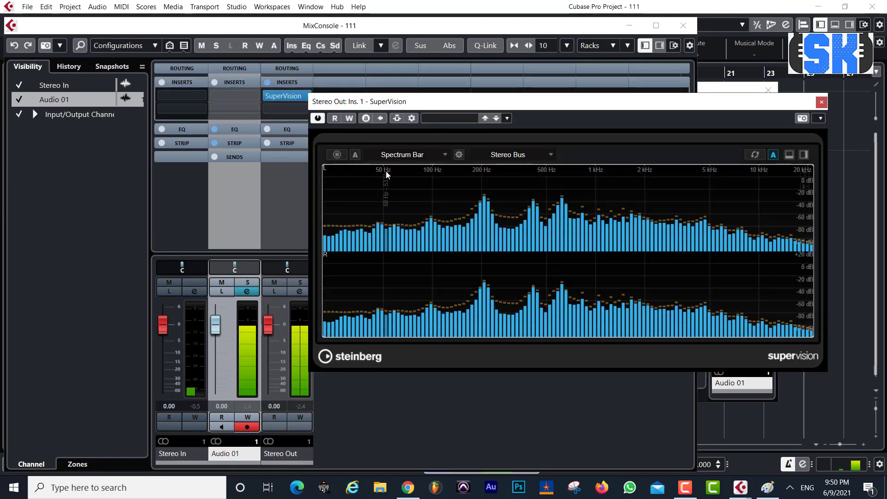
left_click(412, 155)
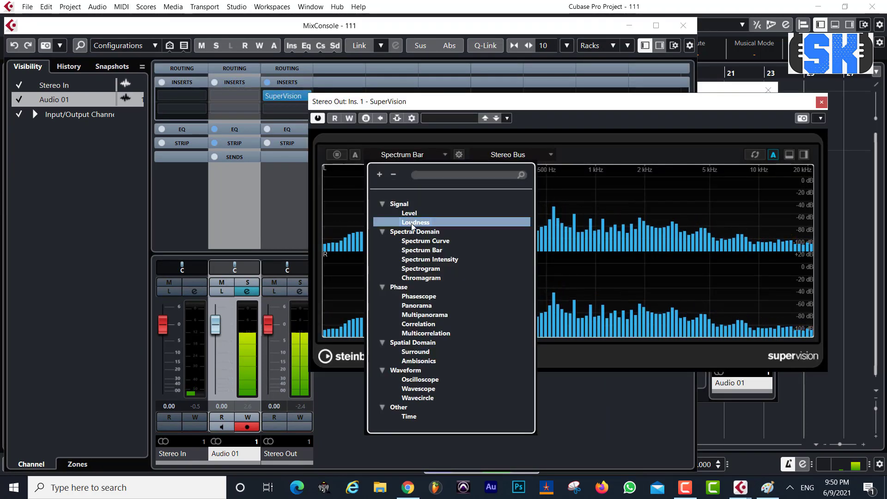
left_click(408, 222)
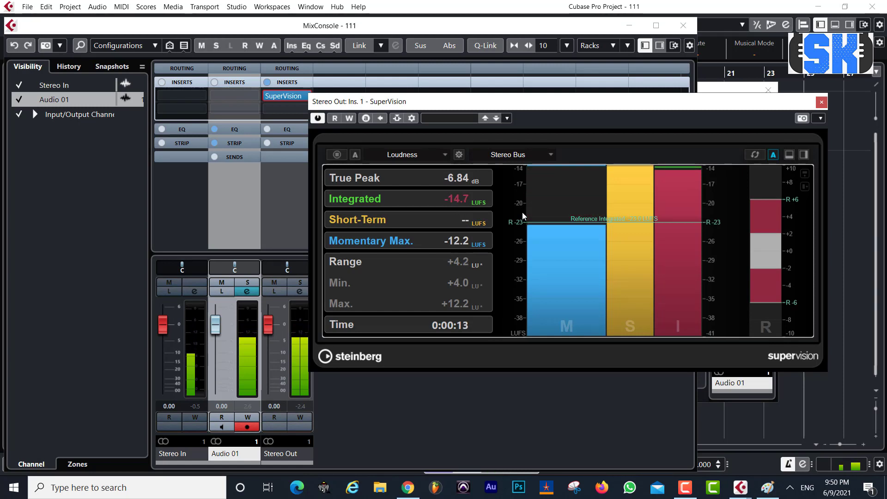
left_click(821, 102)
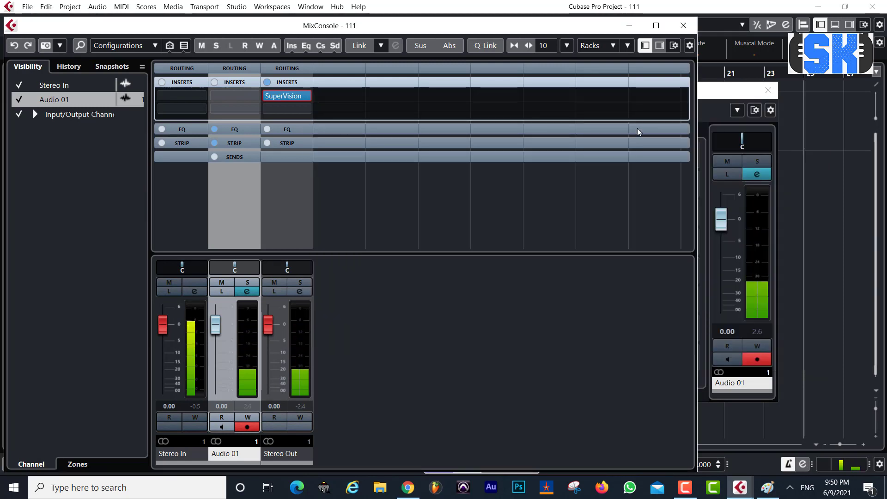
left_click(683, 27)
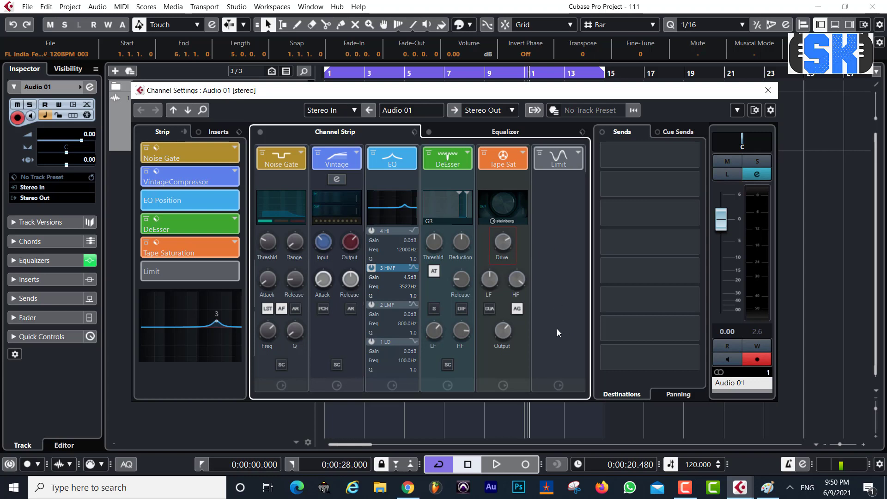
Replace Tape Saturation with Tube Saturation and try different Drive amounts during playback, ending at 5.0 dB
left_click(523, 151)
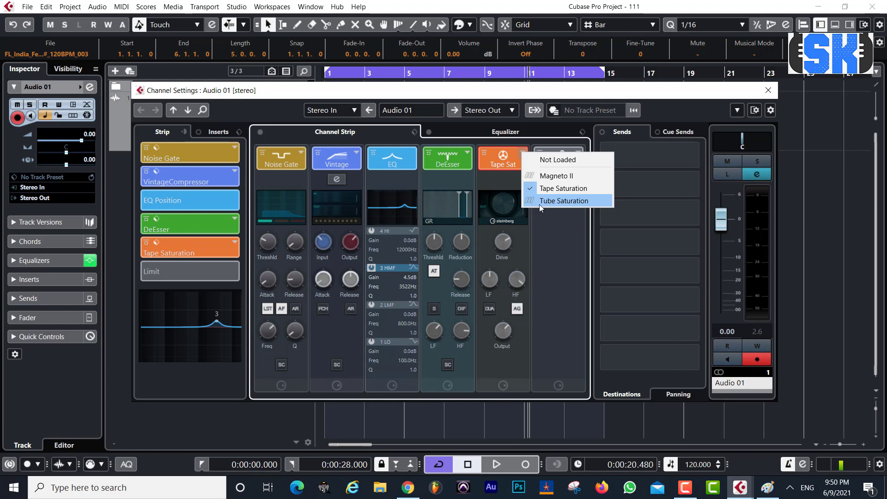
left_click(551, 204)
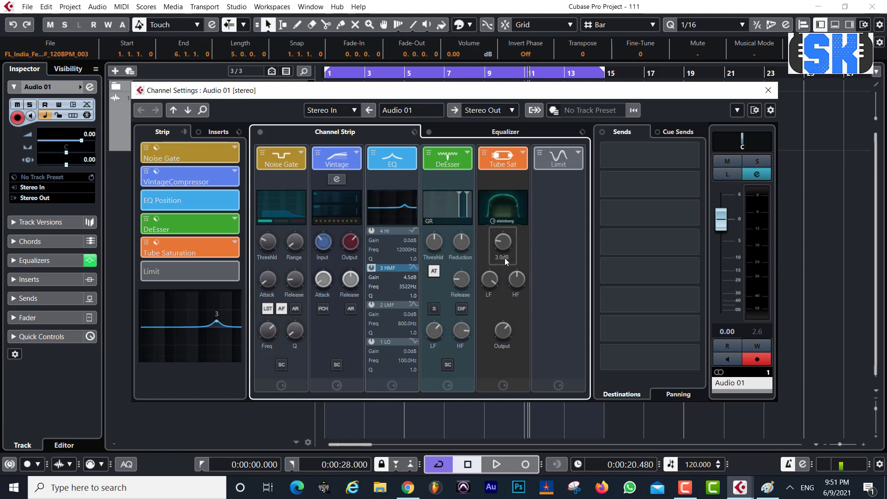
key("space")
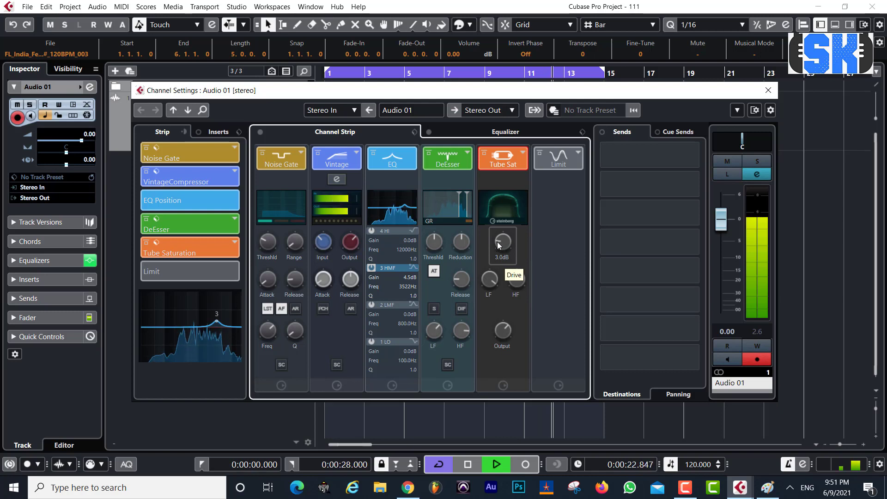
left_click_drag(497, 242, 495, 190)
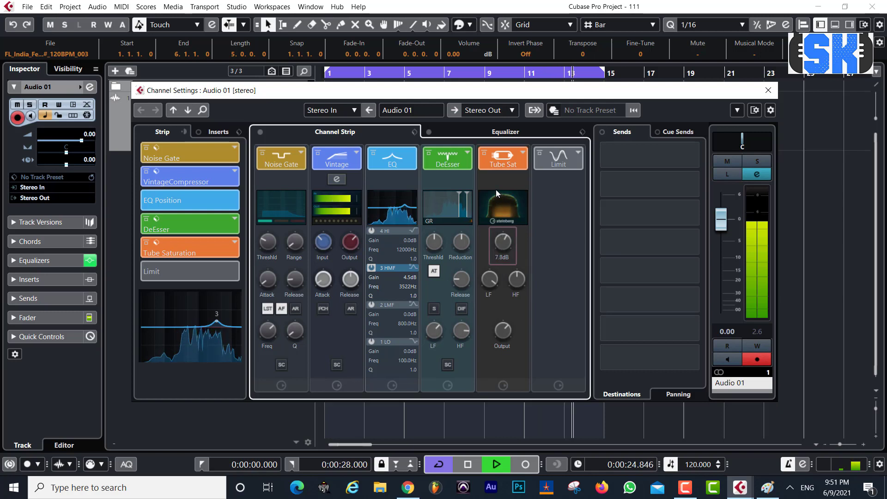
left_click_drag(499, 241, 498, 218)
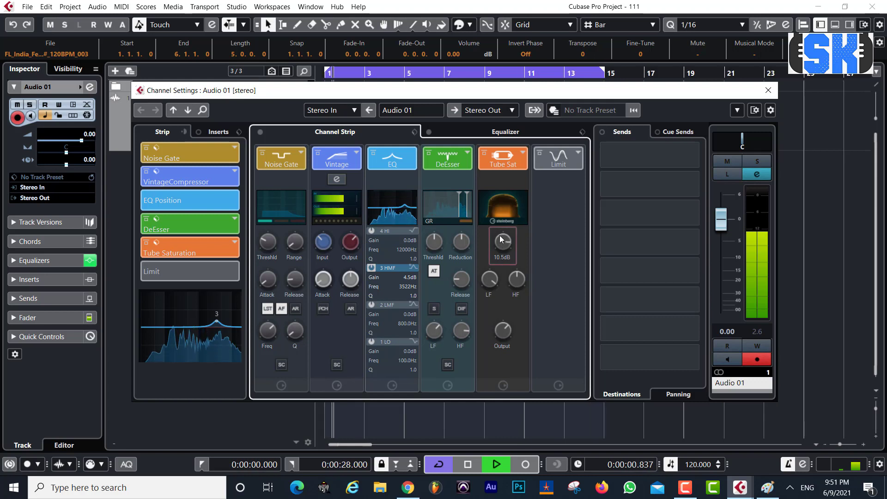
mouse_move(499, 242)
left_mouse_down()
mouse_move(505, 261)
mouse_move(499, 239)
left_mouse_up()
key("space")
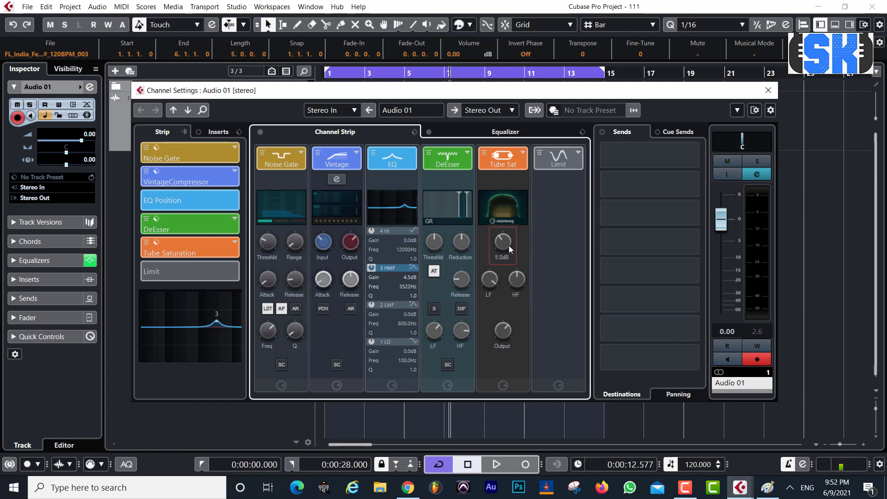
left_click(523, 153)
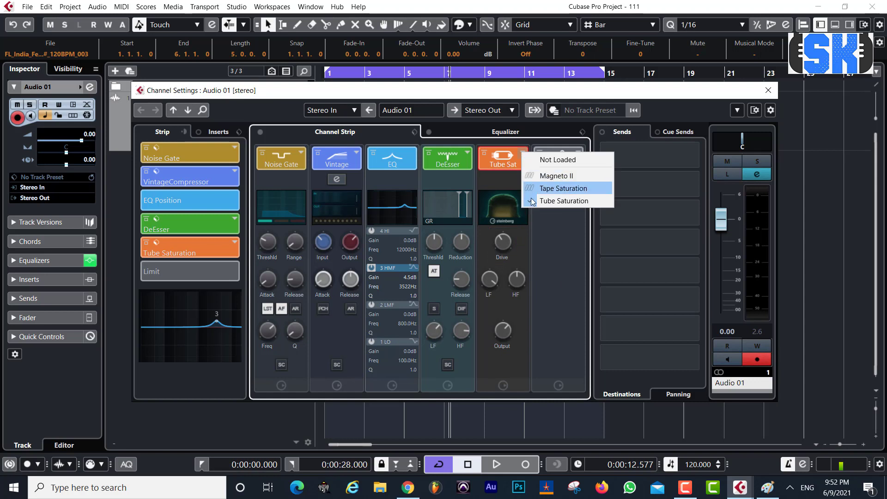
left_click(553, 249)
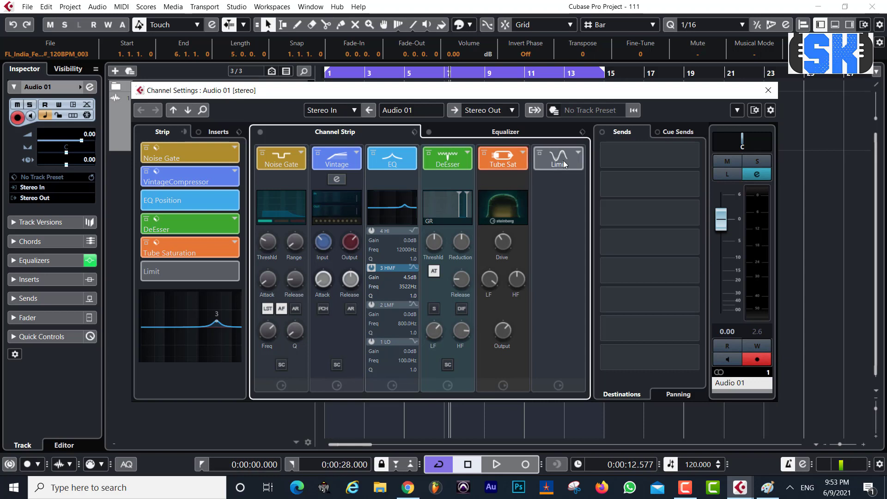
Load the Standard Limiter in the Limit slot and set its Output to 2.0 dB during playback
left_click(579, 154)
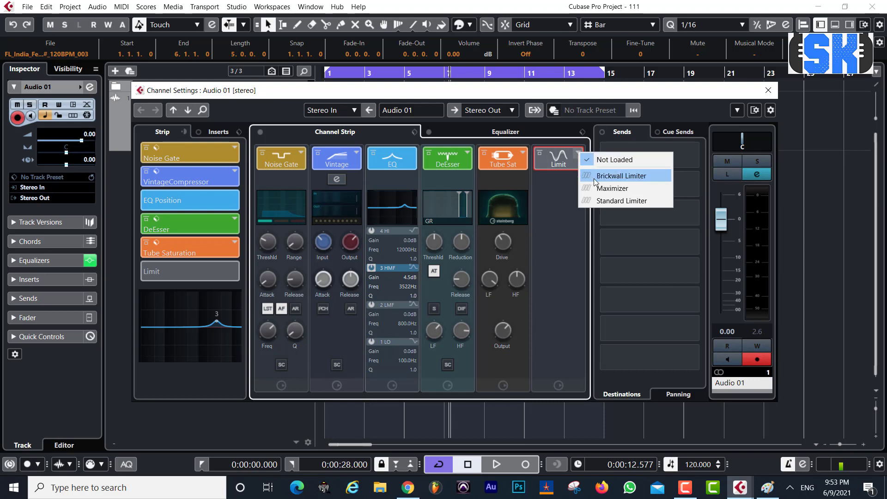
left_click(603, 202)
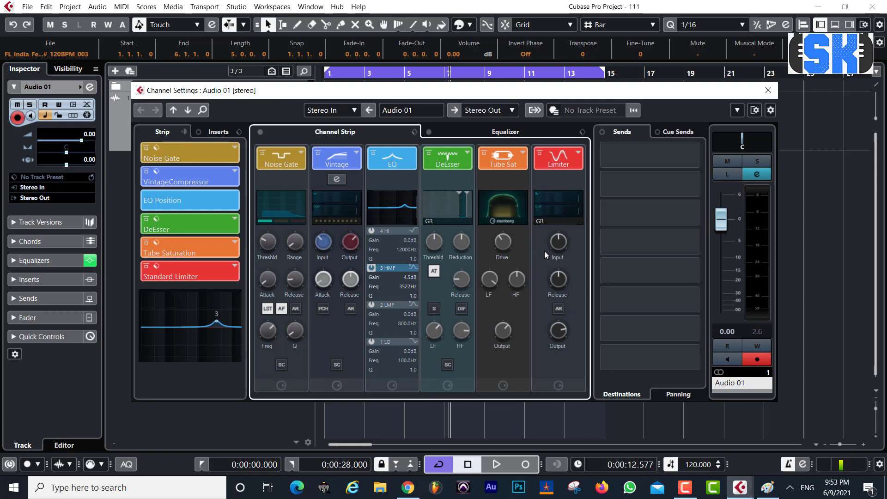
key("space")
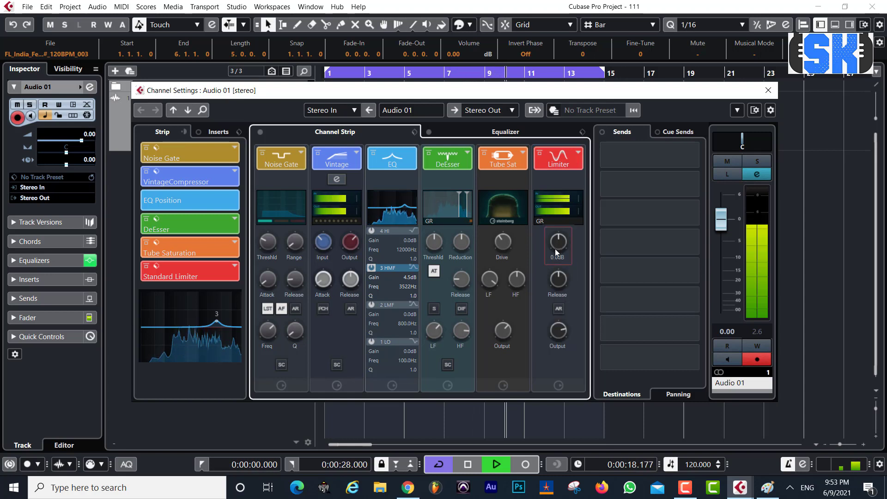
left_click_drag(556, 330, 554, 320)
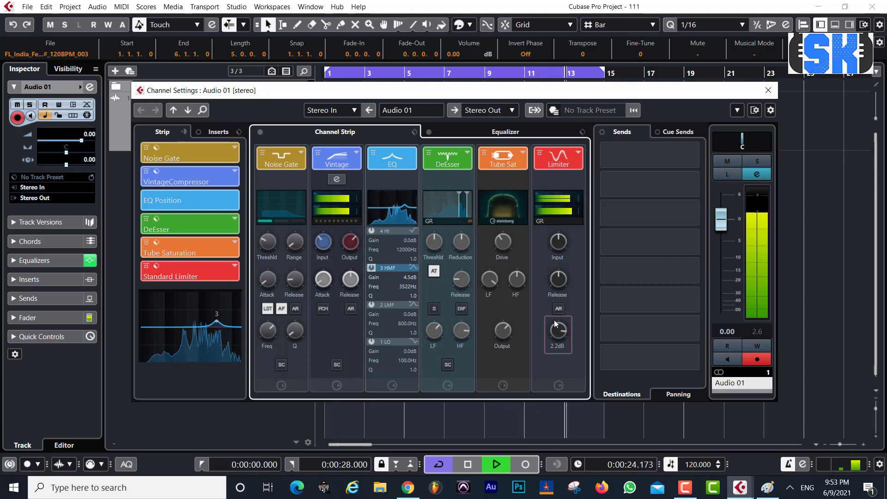
double_click(556, 347)
type("2")
key("Return")
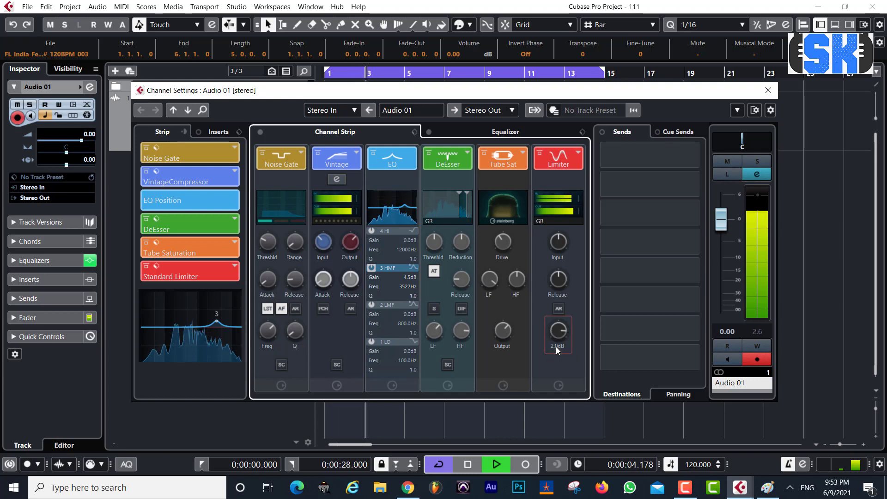
Set the Standard Limiter's Output to 1.0 dB and stop playback
double_click(556, 346)
type("1")
key("Return")
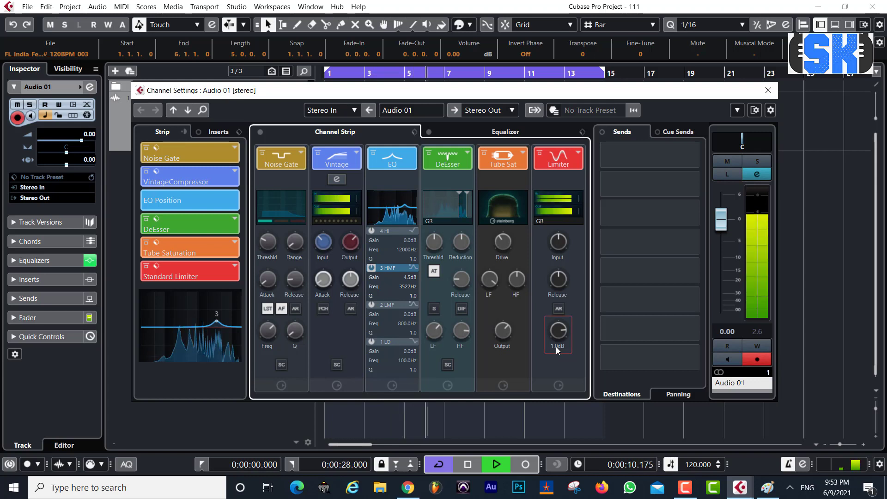
key("space")
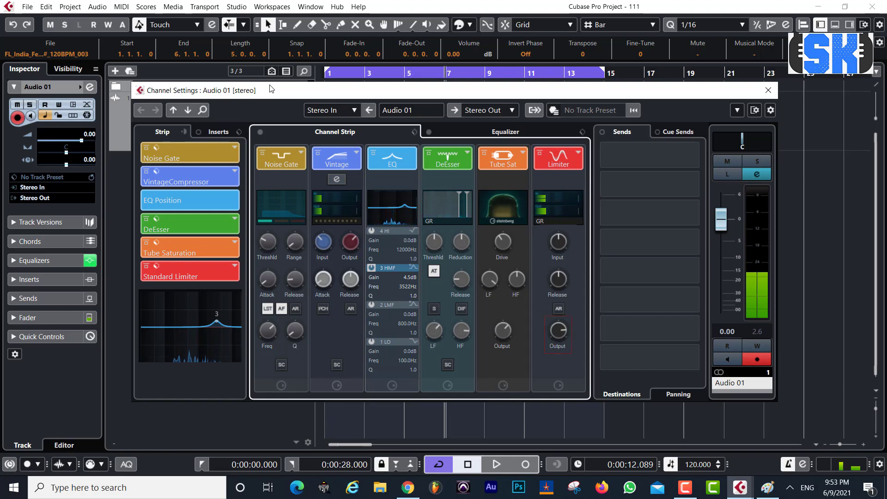
Open SuperVision on Stereo Out from the MixConsole, measure the loudness during playback, and return to the Channel Settings
key("F3")
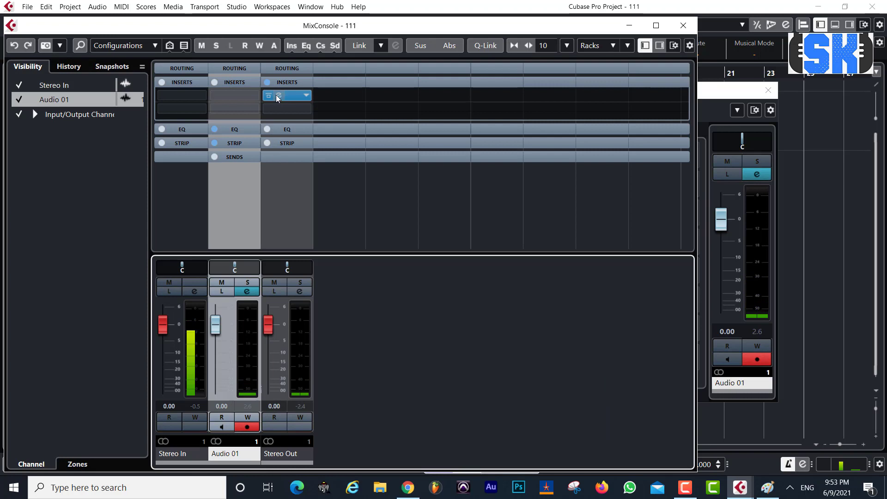
left_click(278, 96)
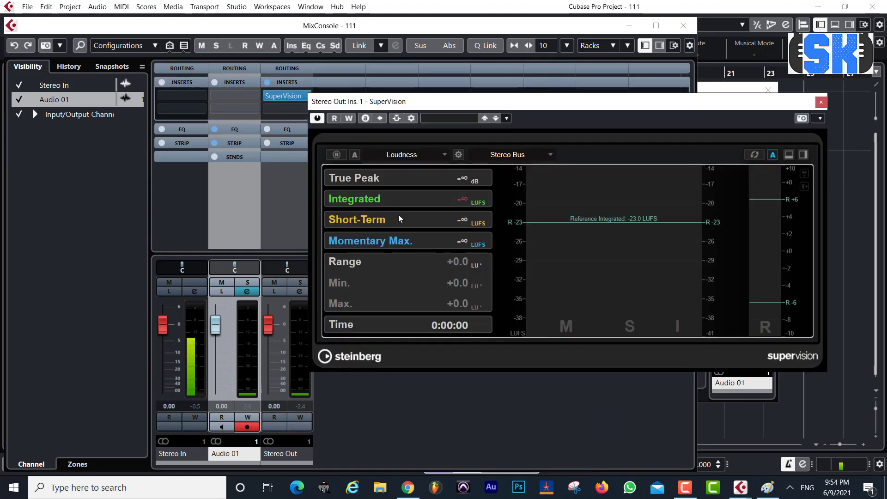
key("space")
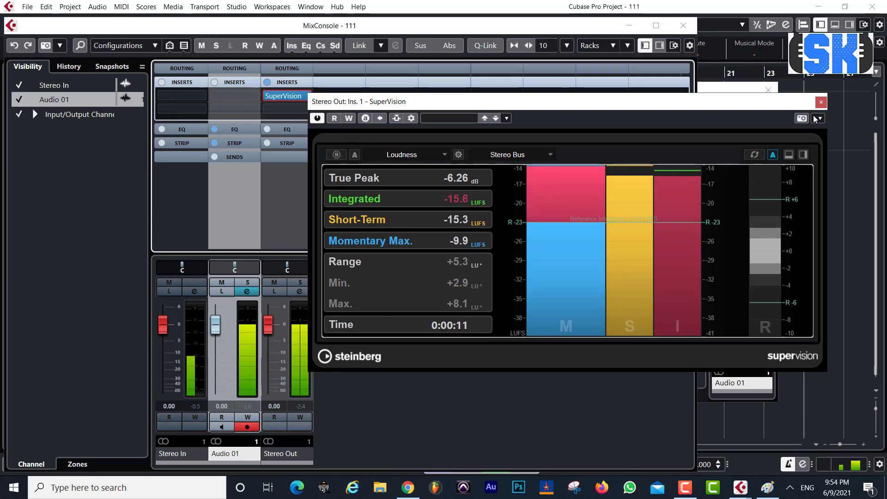
left_click(820, 101)
left_click(687, 29)
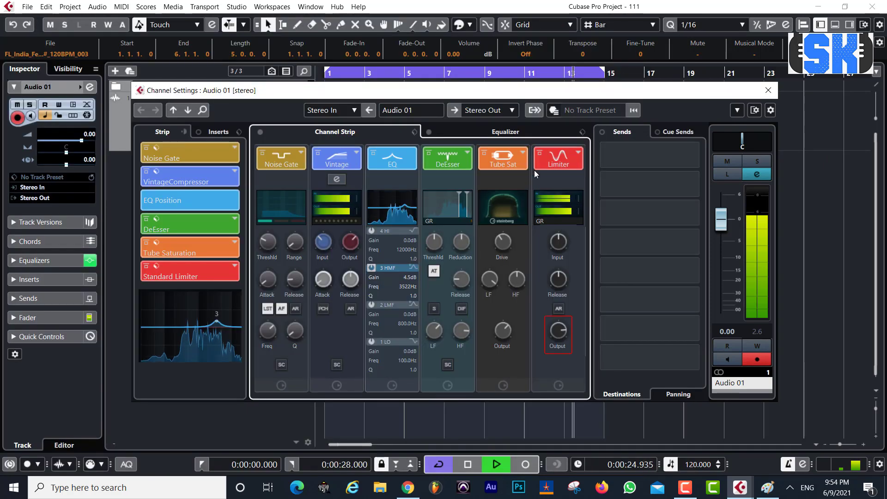
Set the Standard Limiter's Input to 1.0 dB during playback and stop the track
double_click(556, 348)
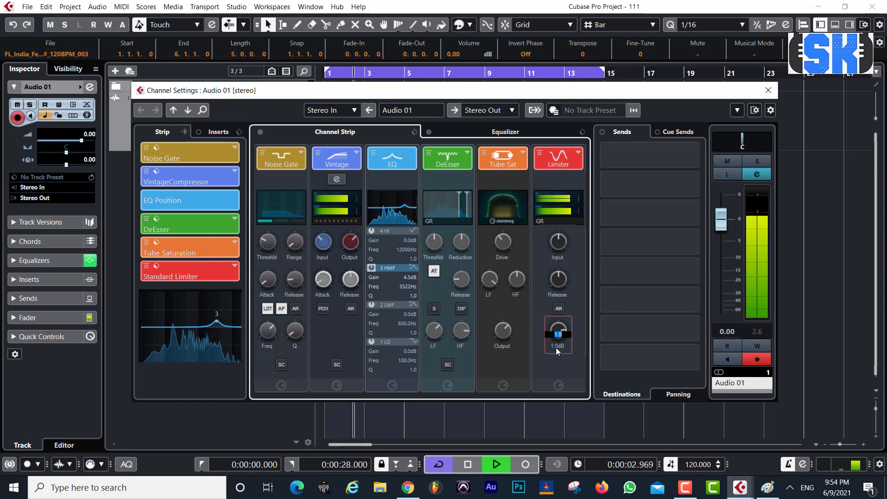
double_click(556, 259)
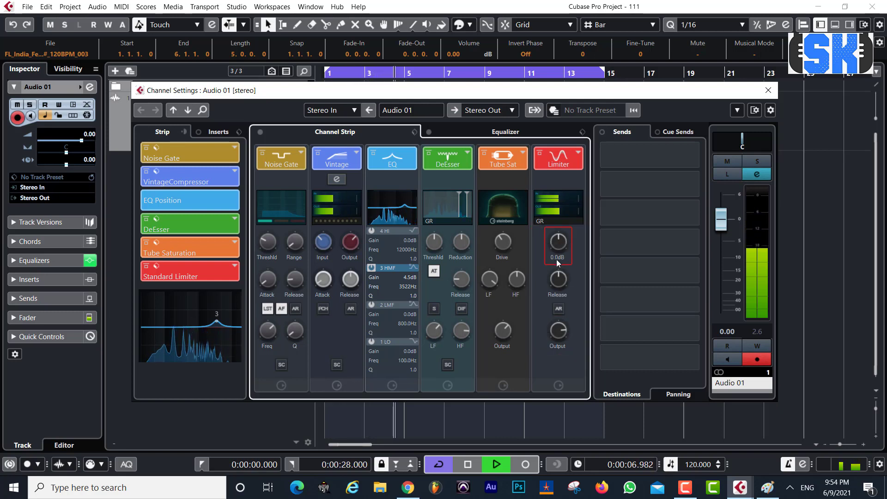
type("1")
key("Return")
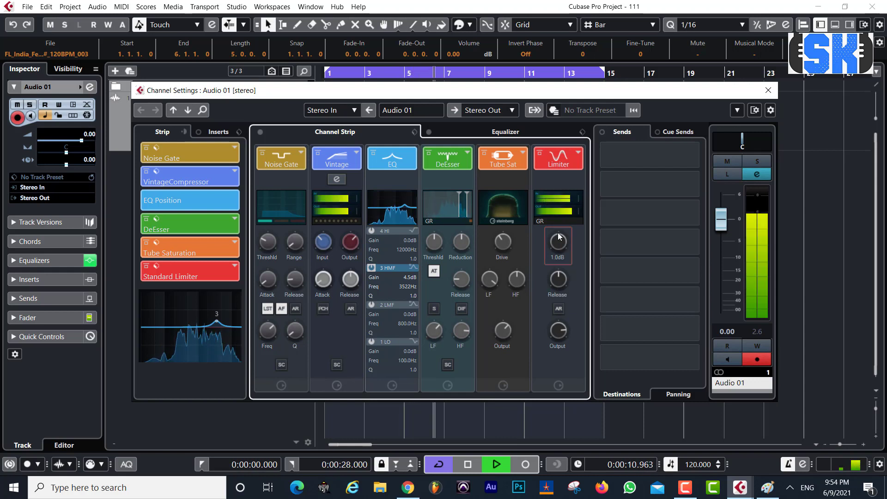
key("space")
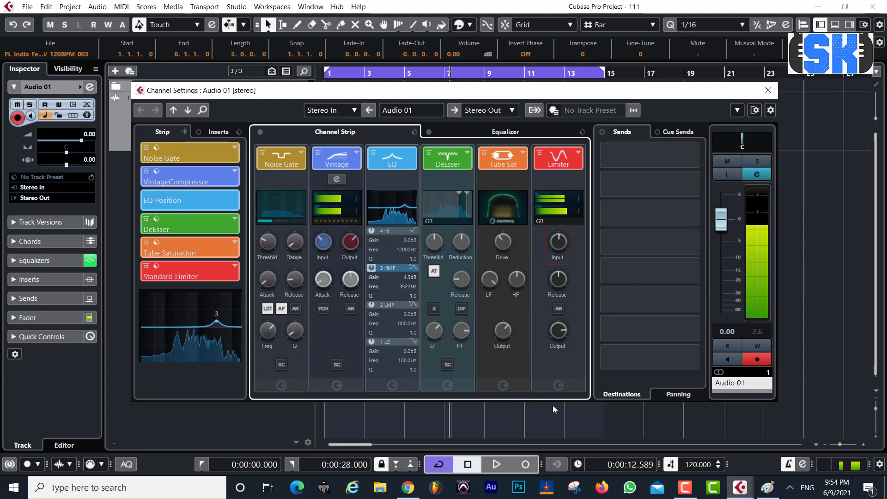
Replace the Standard Limiter with Maximizer, show its full interface, and set it to Modern mode during playback
left_click(579, 152)
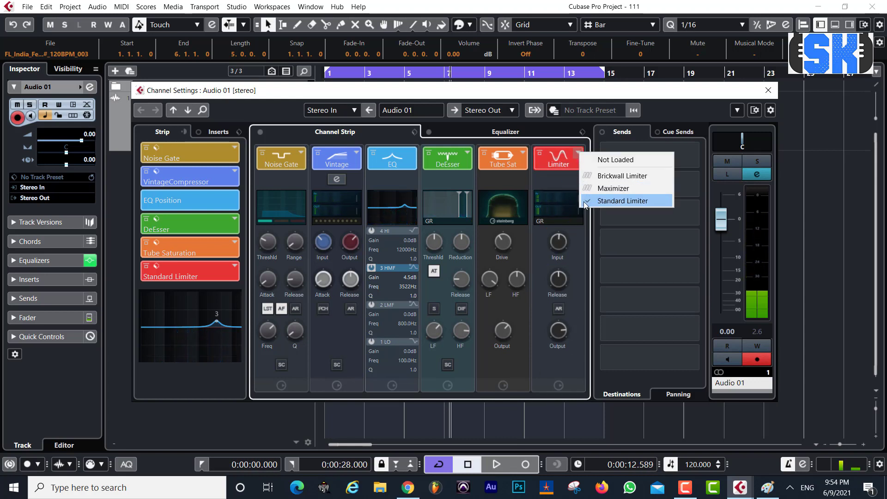
left_click(604, 187)
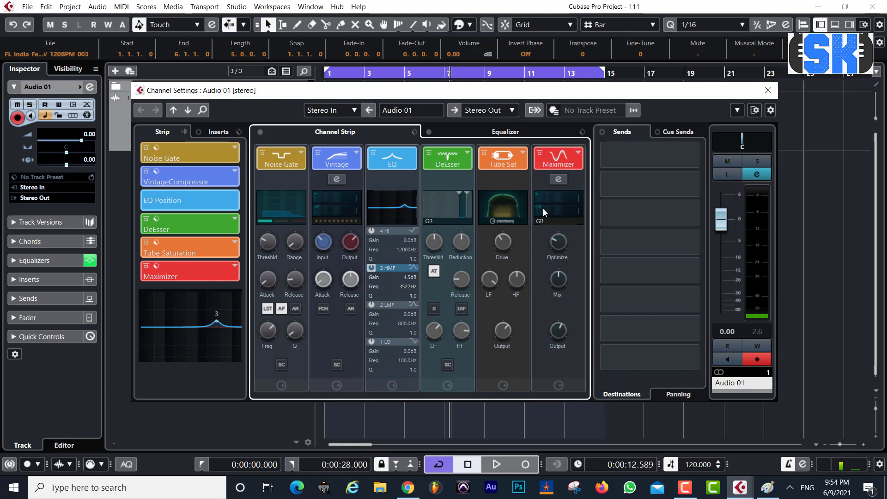
left_click(559, 179)
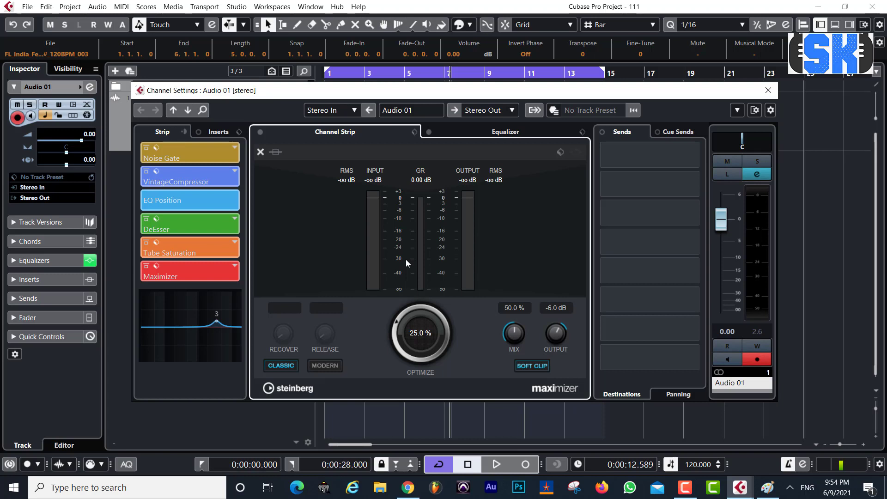
key("space")
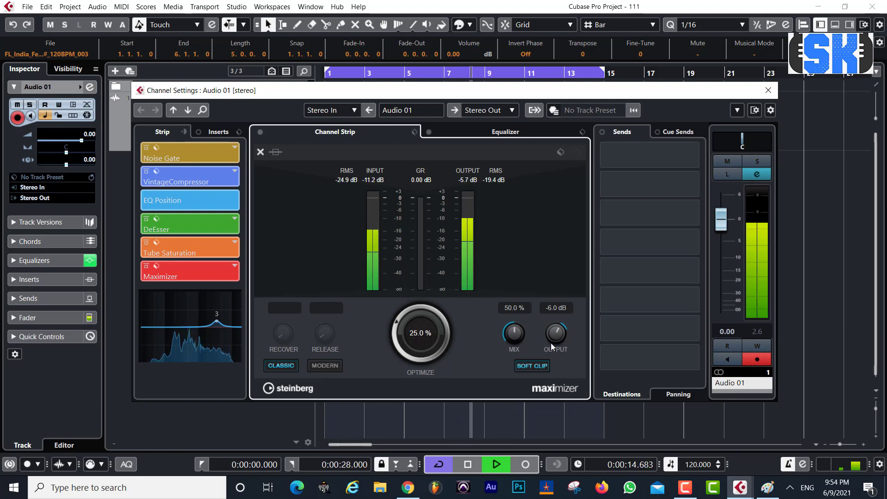
left_click(325, 365)
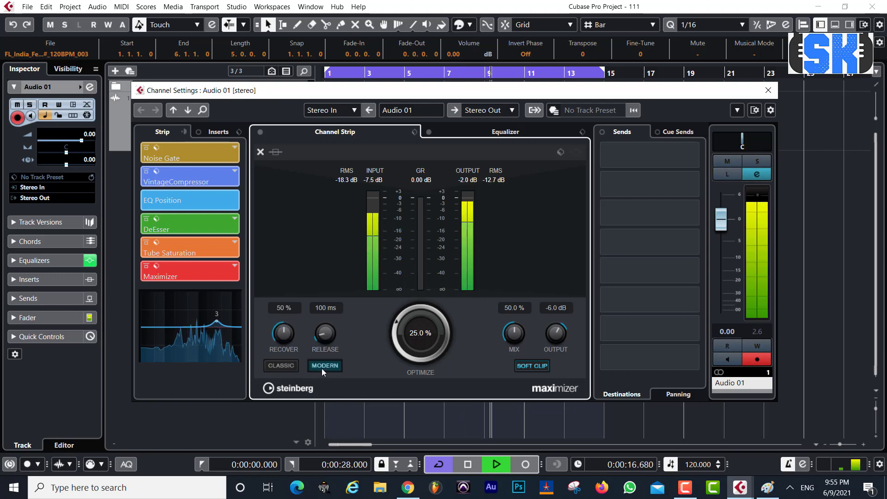
Compare the Maximizer's Classic and Modern modes during playback, leave it on Classic, stop the track and close the full interface
left_click(277, 366)
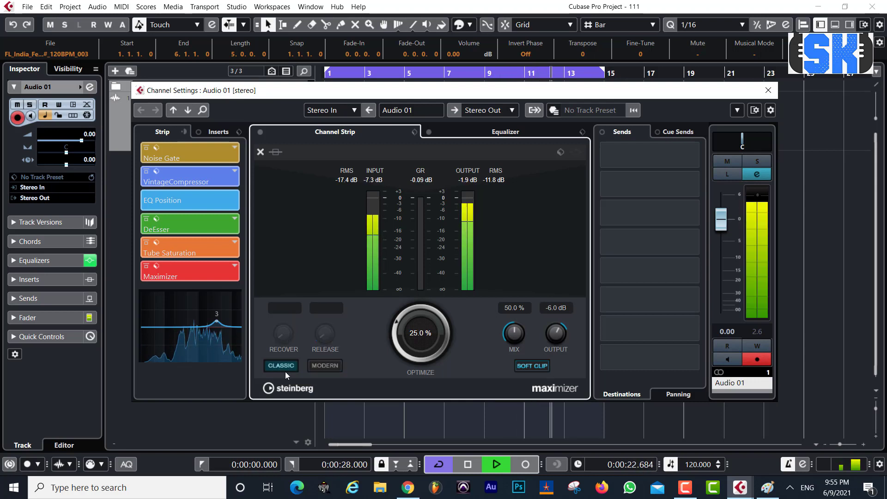
left_click(324, 366)
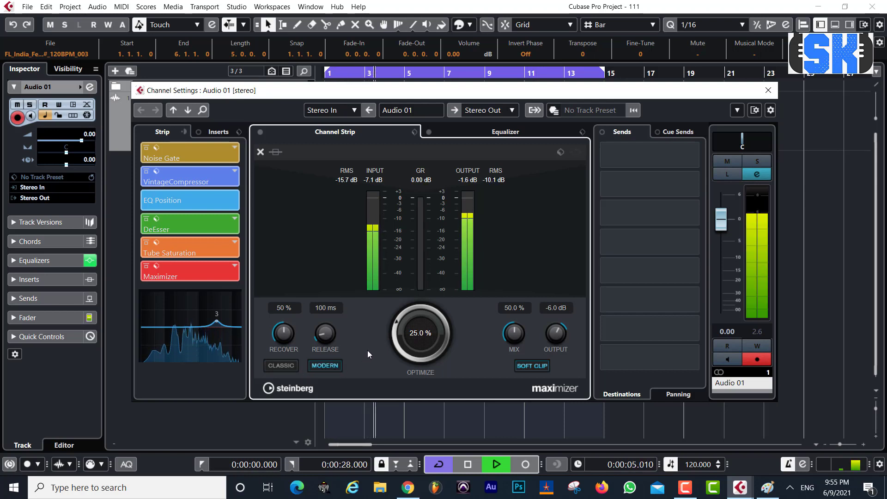
left_click(281, 364)
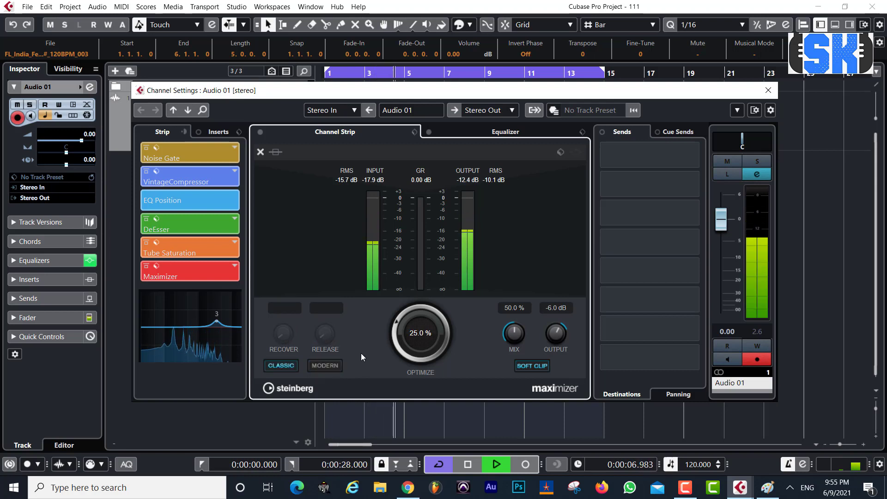
key("space")
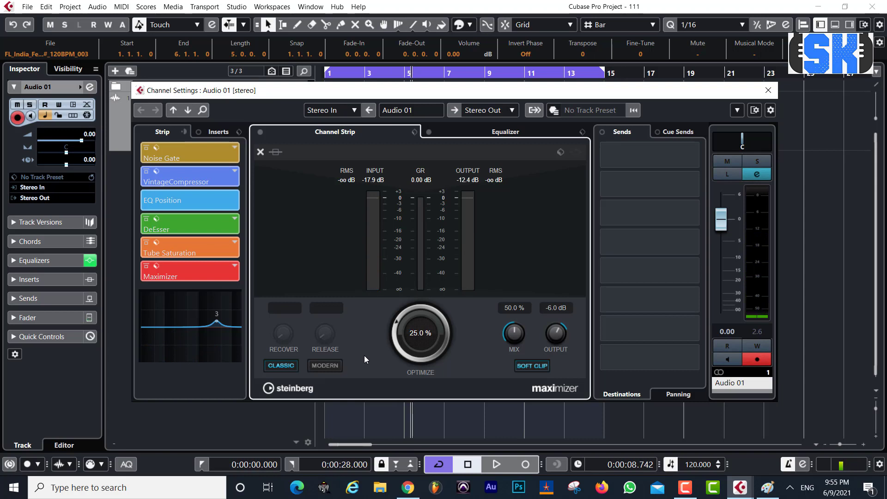
left_click(260, 152)
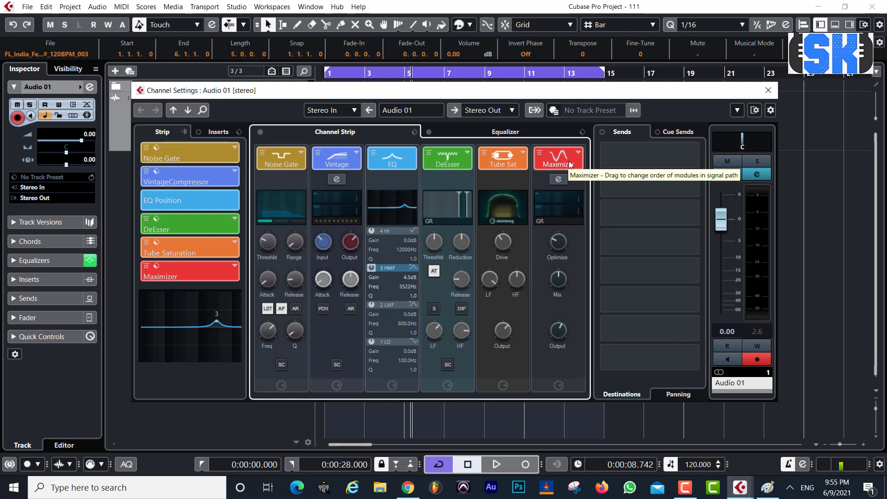
Replace Maximizer with Brickwall Limiter, toggle its Auto Release and start playback
left_click(578, 153)
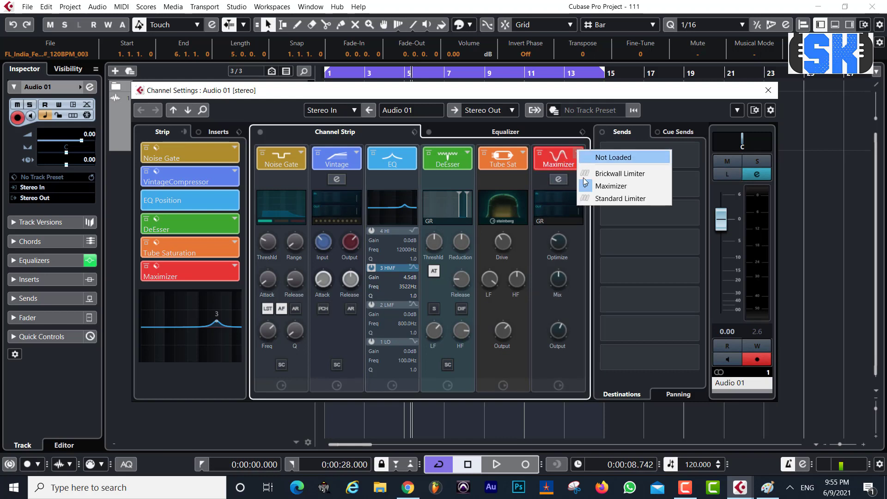
left_click(609, 174)
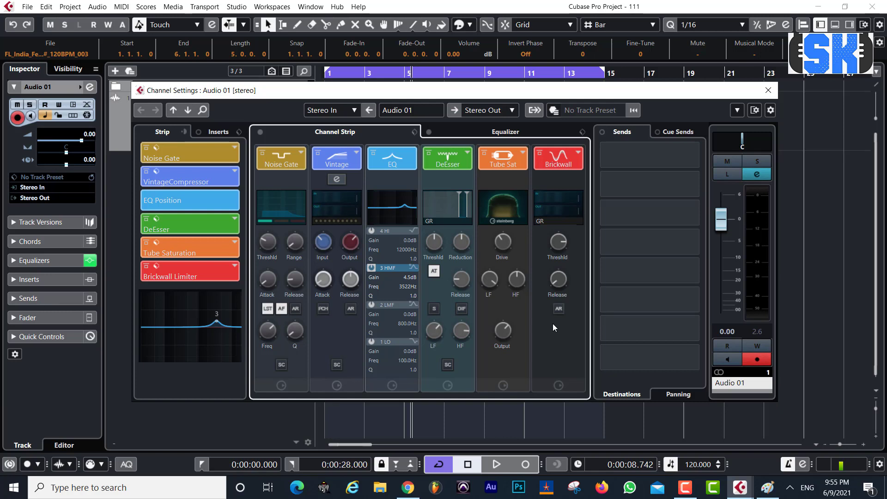
left_click(559, 309)
key("space")
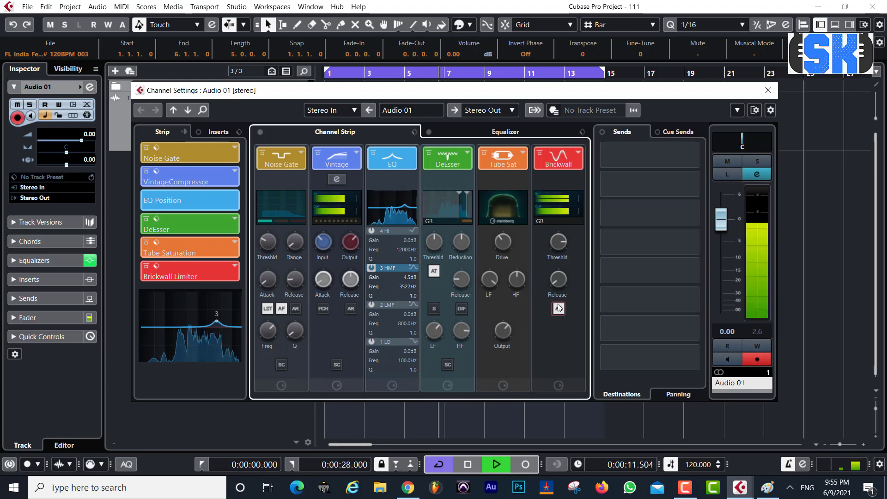
Set the Brickwall Limiter's Threshold to -2.0 dB, enable Auto Release and stop playback
mouse_move(560, 296)
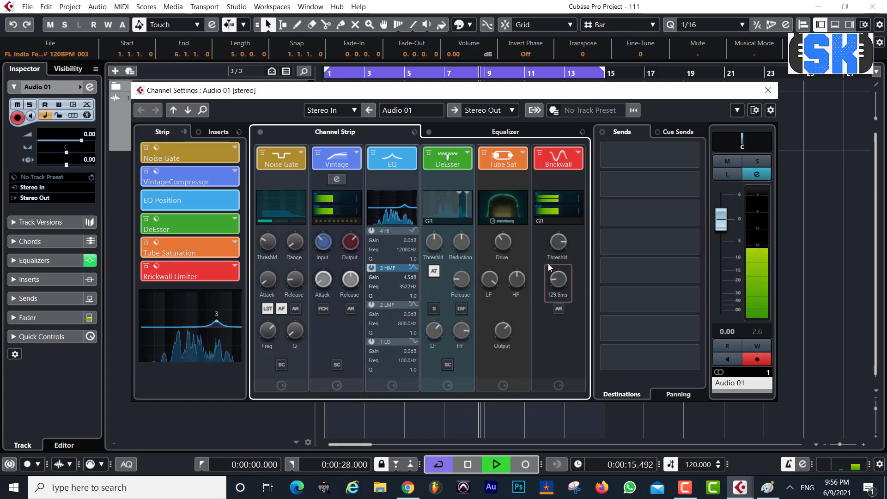
mouse_move(547, 260)
mouse_move(553, 242)
left_mouse_down()
mouse_move(549, 218)
mouse_move(553, 245)
mouse_move(553, 229)
left_mouse_up()
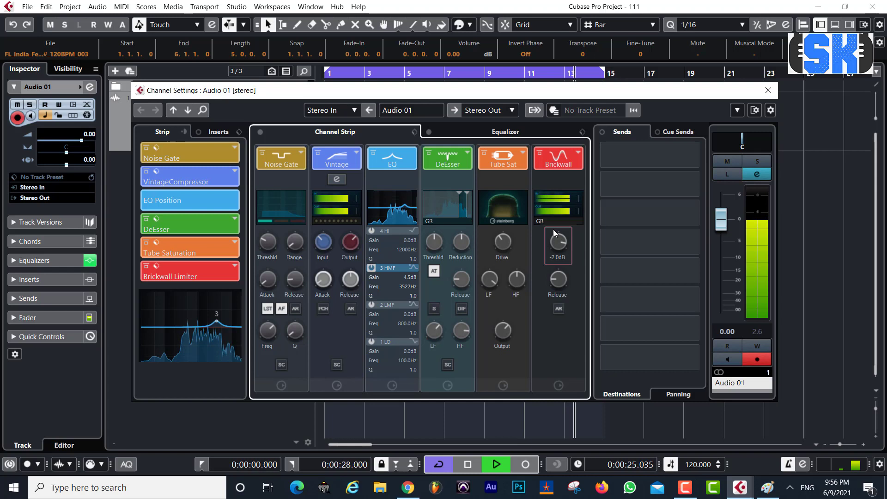
left_click(557, 309)
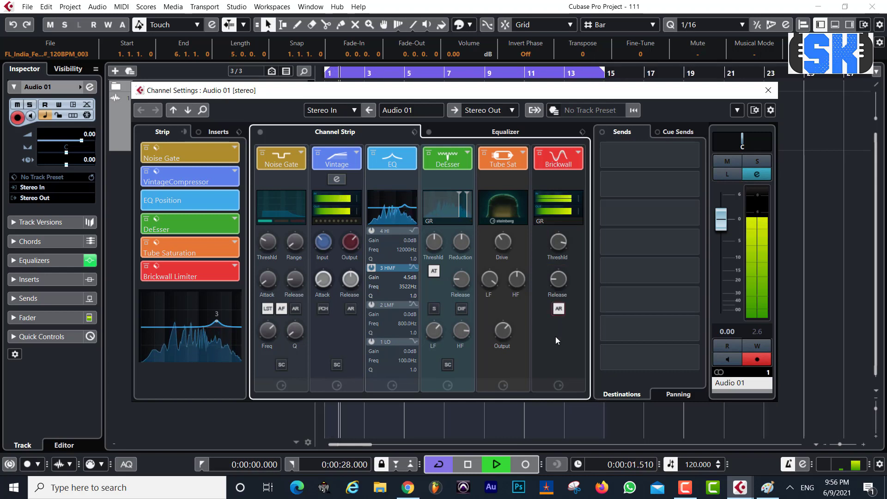
key("space")
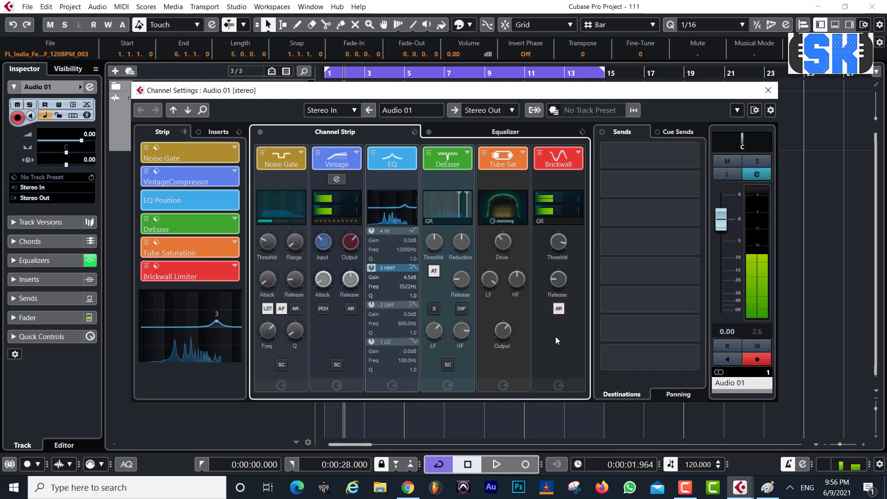
Replace the Brickwall Limiter with Standard Limiter and show the channel's insert slots
left_click(577, 153)
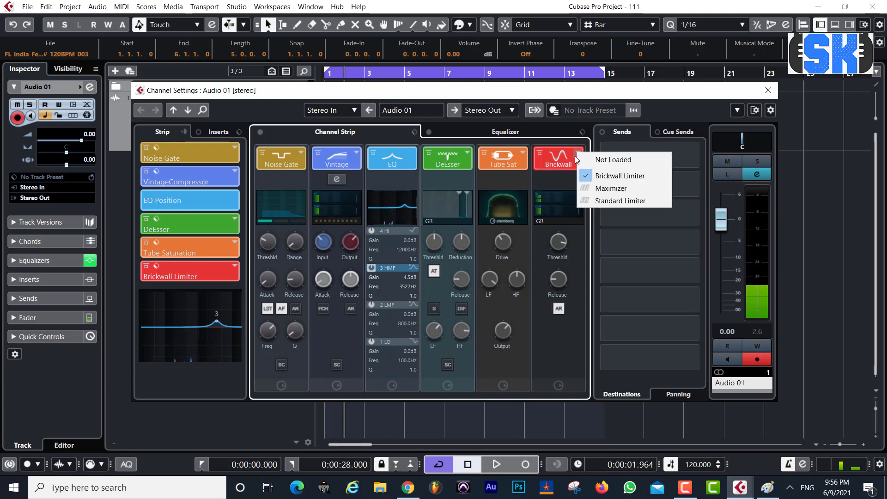
left_click(599, 201)
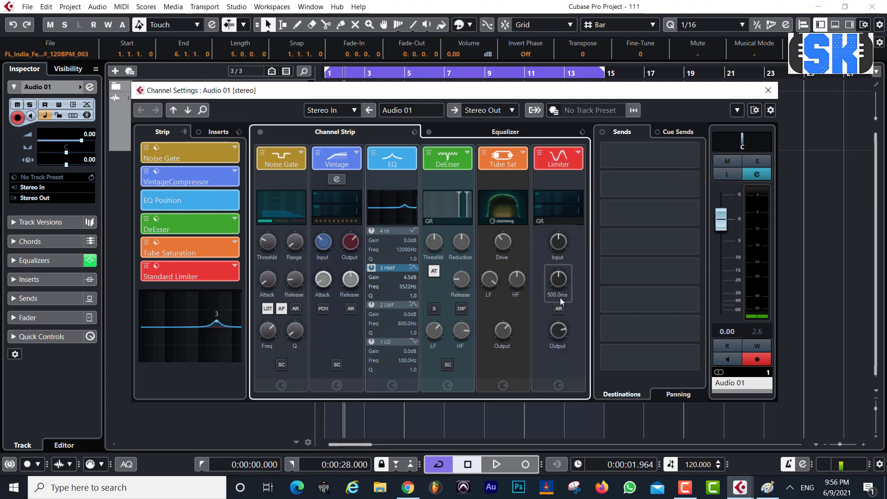
mouse_move(347, 265)
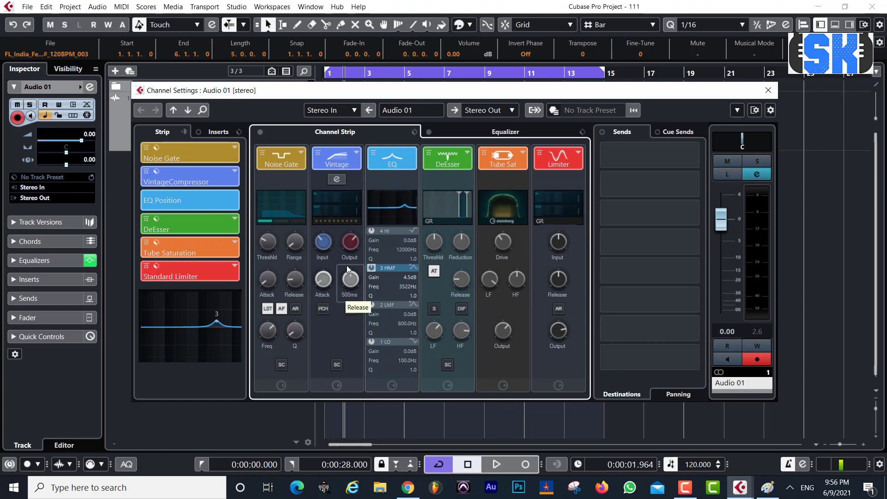
left_click(218, 133)
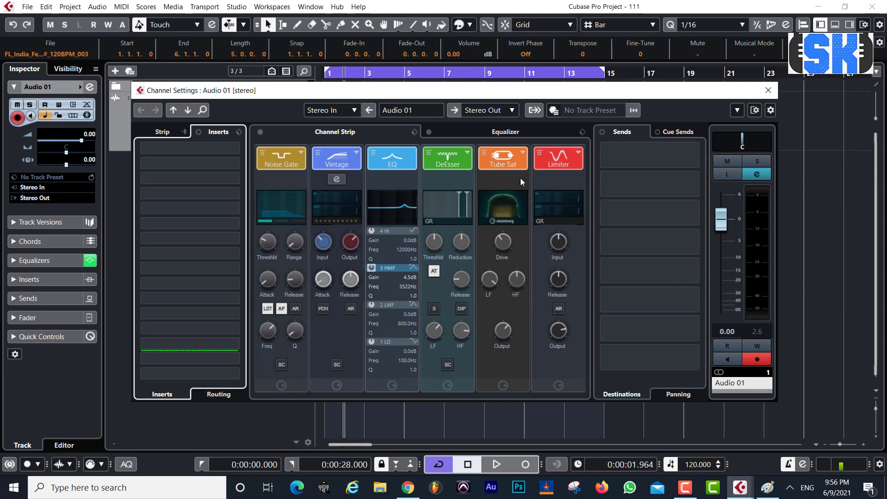
Switch the saturation module from Tube Saturation to Tape Saturation, and finally to Magneto II
left_click(522, 151)
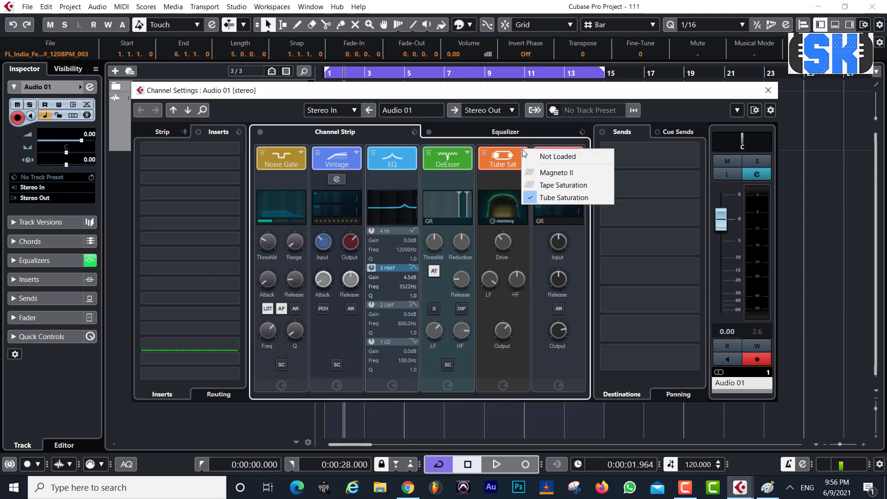
left_click(533, 191)
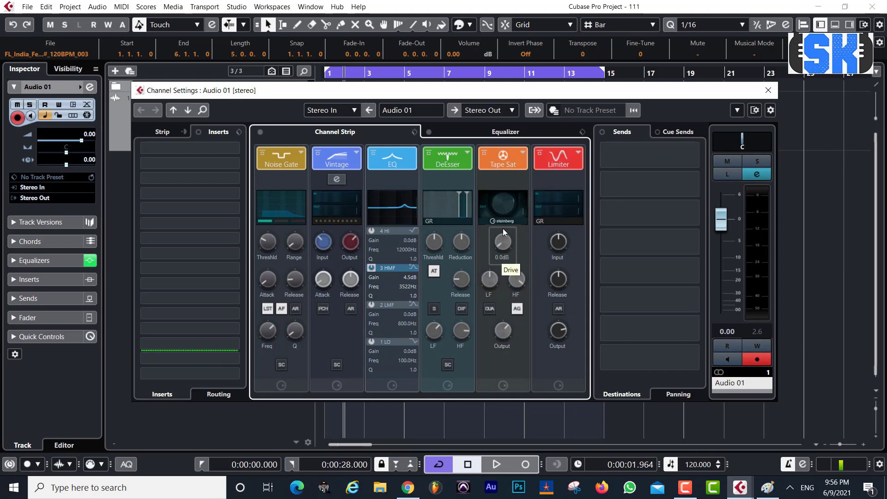
left_click(523, 152)
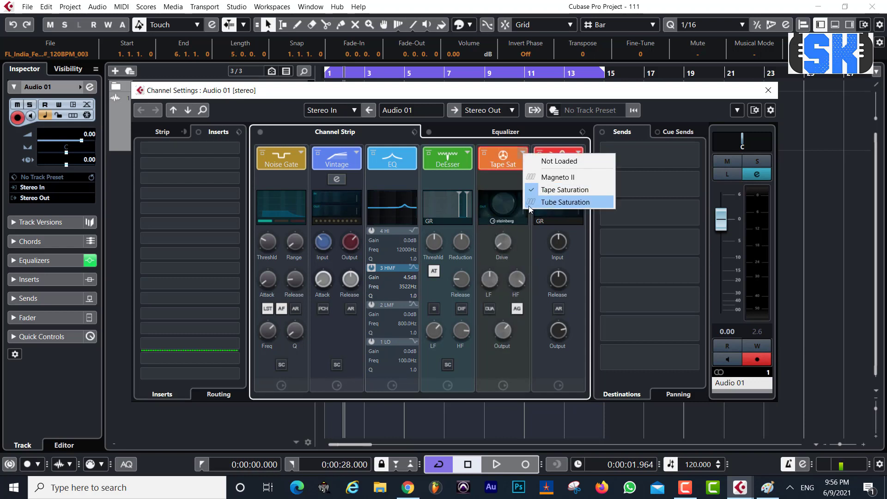
left_click(542, 179)
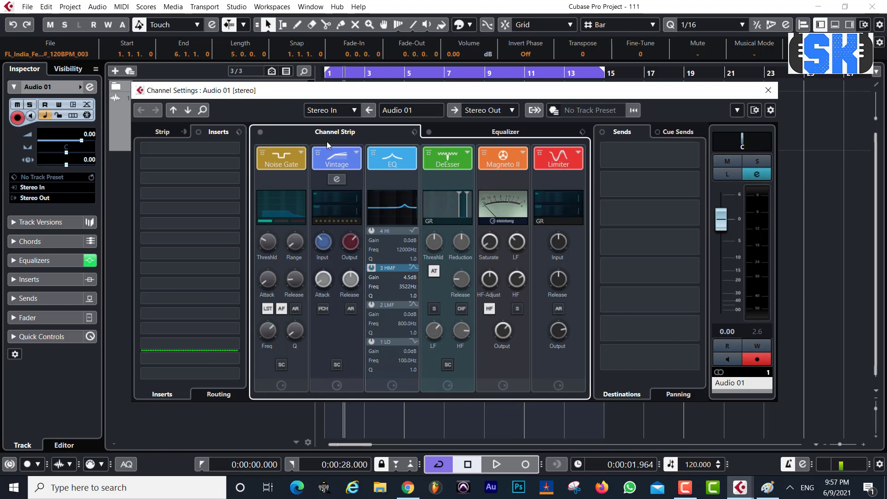
View the Audio 01 Equalizer curve and return to the channel strip modules
left_click(453, 135)
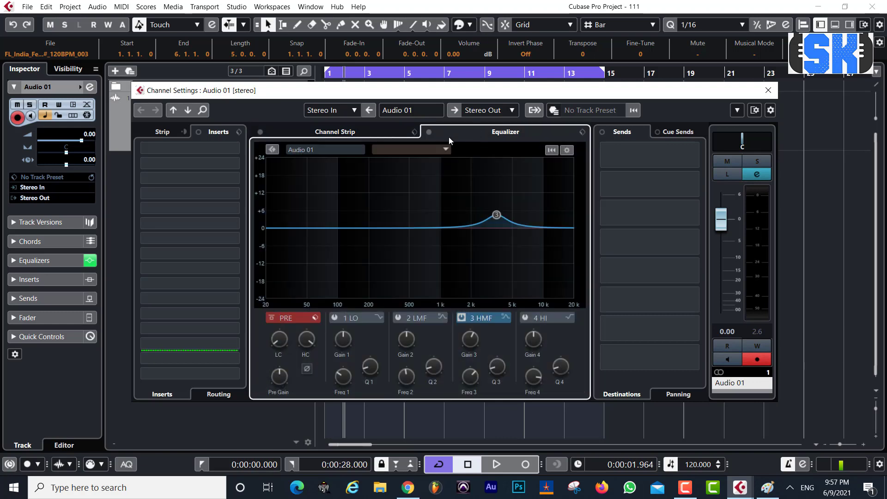
left_click(325, 135)
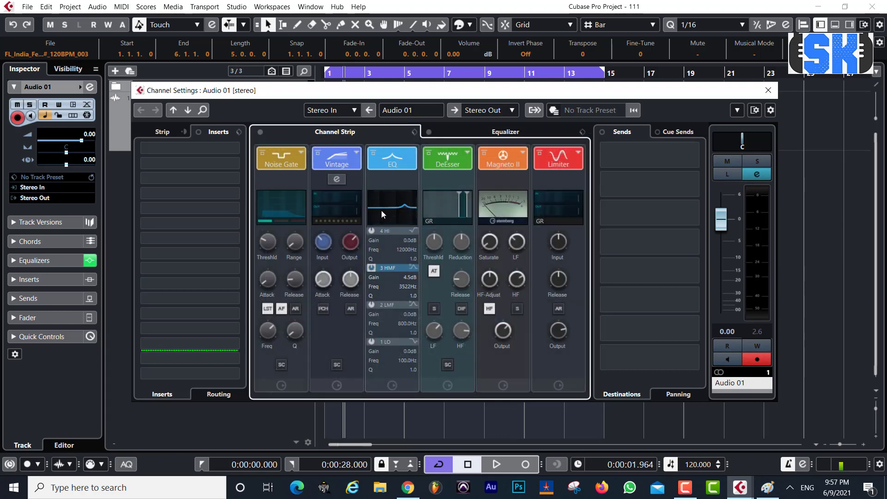